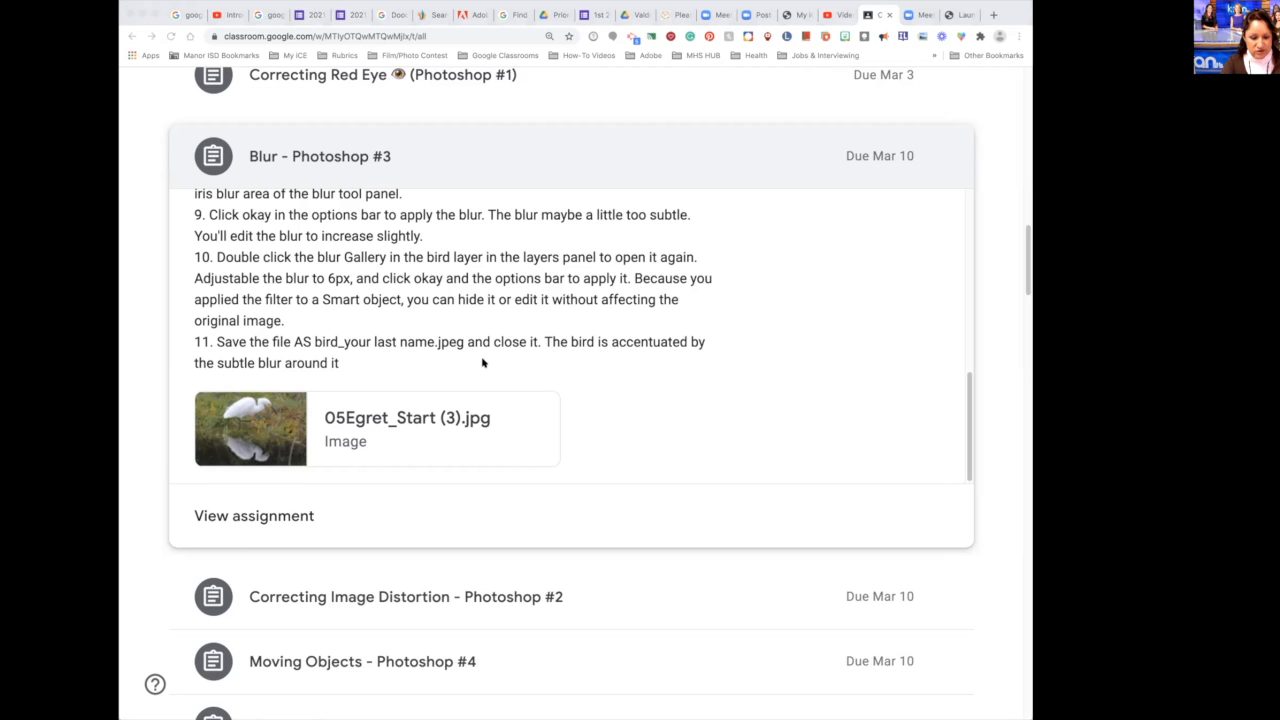
Step: Switch to Photoshop and open the image 05Egret_Start (3).jpg from the Downloads folder
{"action": "left_click", "coordinate": [991, 569]}
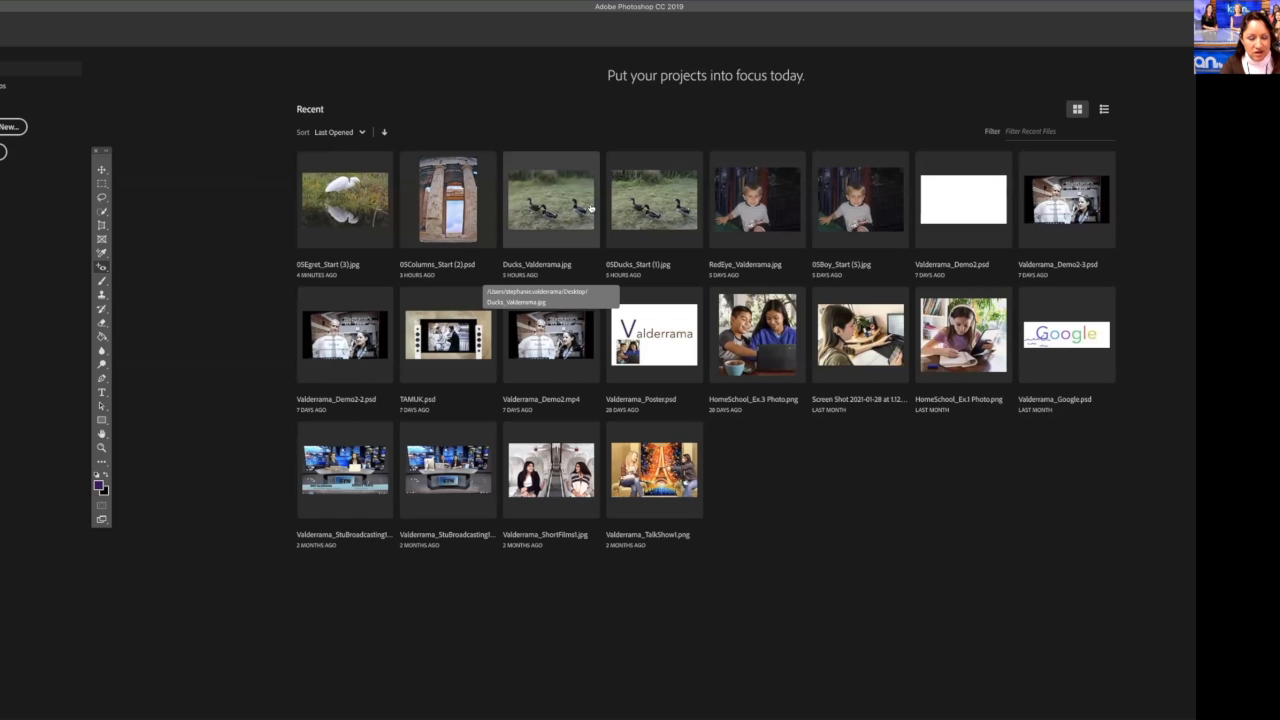
{"action": "left_click", "coordinate": [2, 152]}
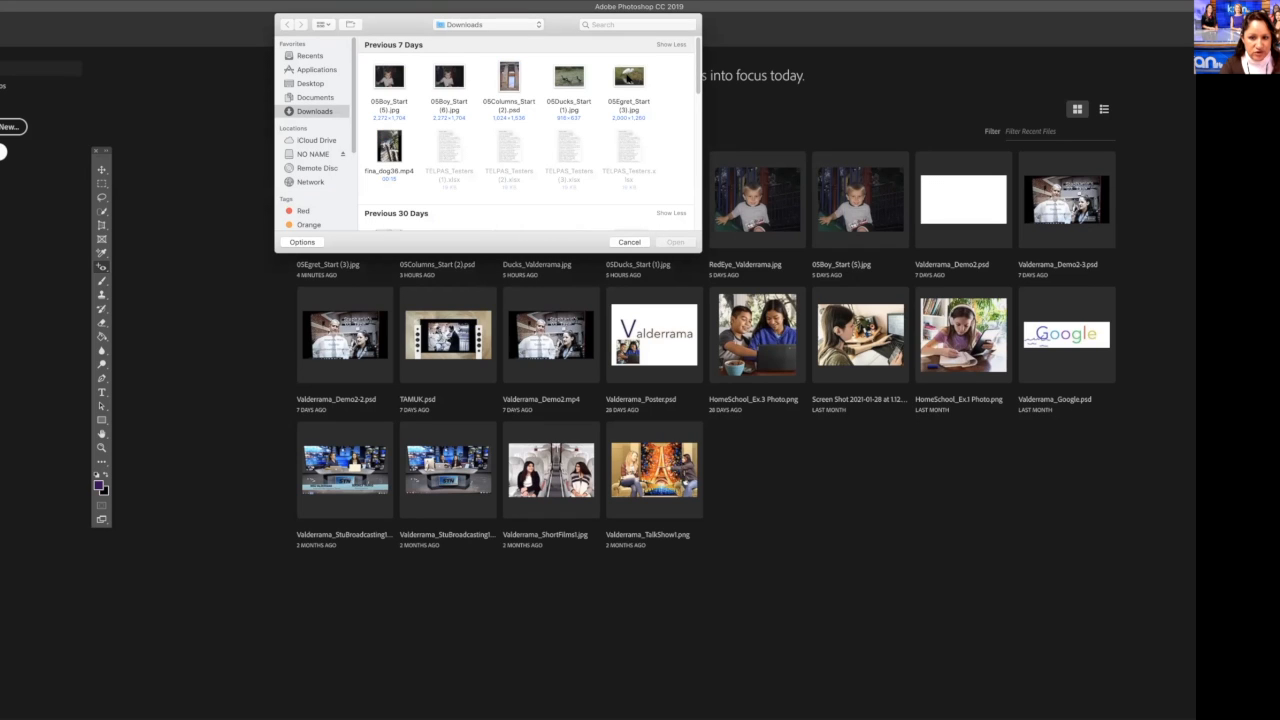
{"action": "left_click", "coordinate": [629, 77]}
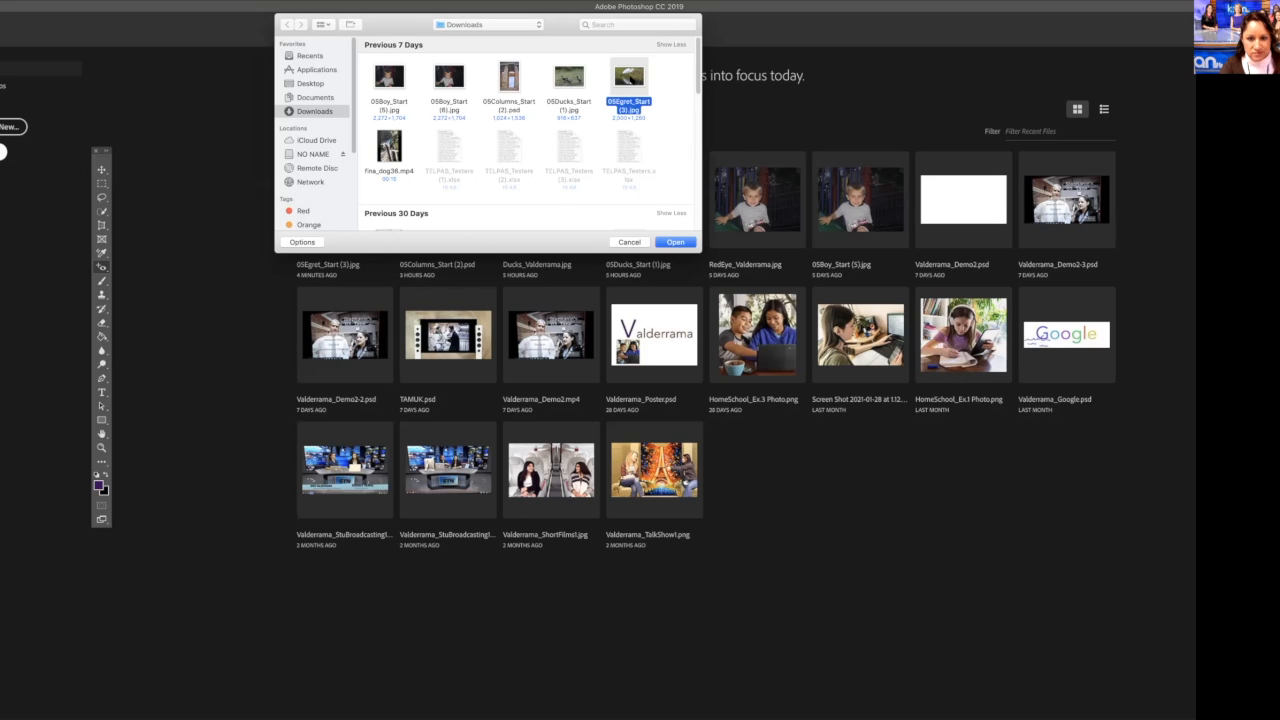
{"action": "double_click", "coordinate": [629, 78]}
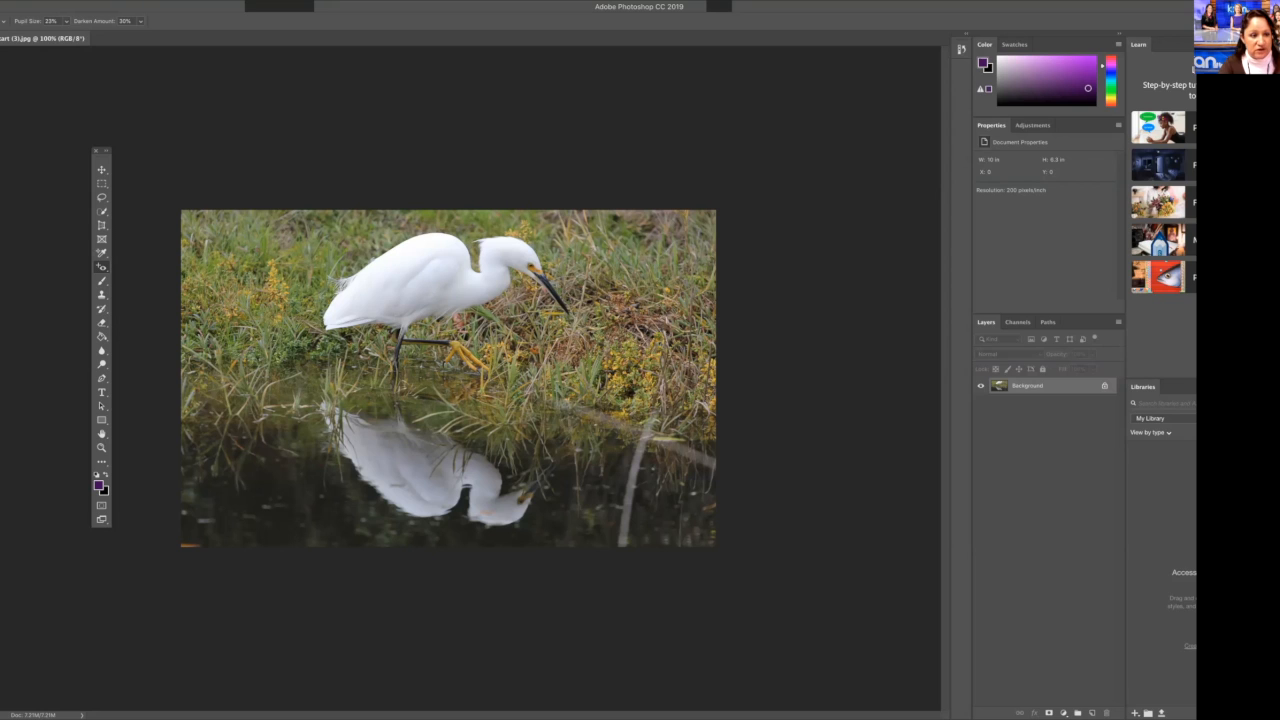
Step: Add an Iris Blur from the Blur Gallery to the egret photo and centre it just below the egret's body
{"action": "left_click", "coordinate": [95, 0]}
{"action": "mouse_move", "coordinate": [144, 133]}
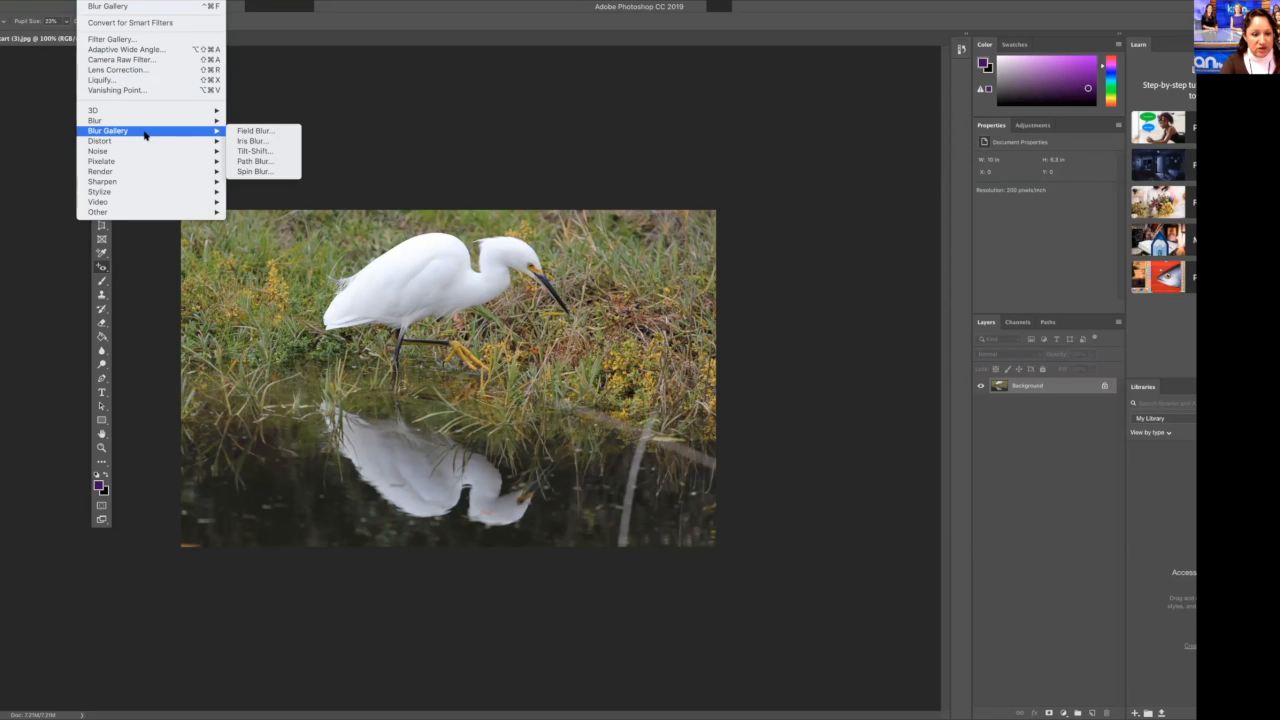
{"action": "left_click", "coordinate": [291, 145]}
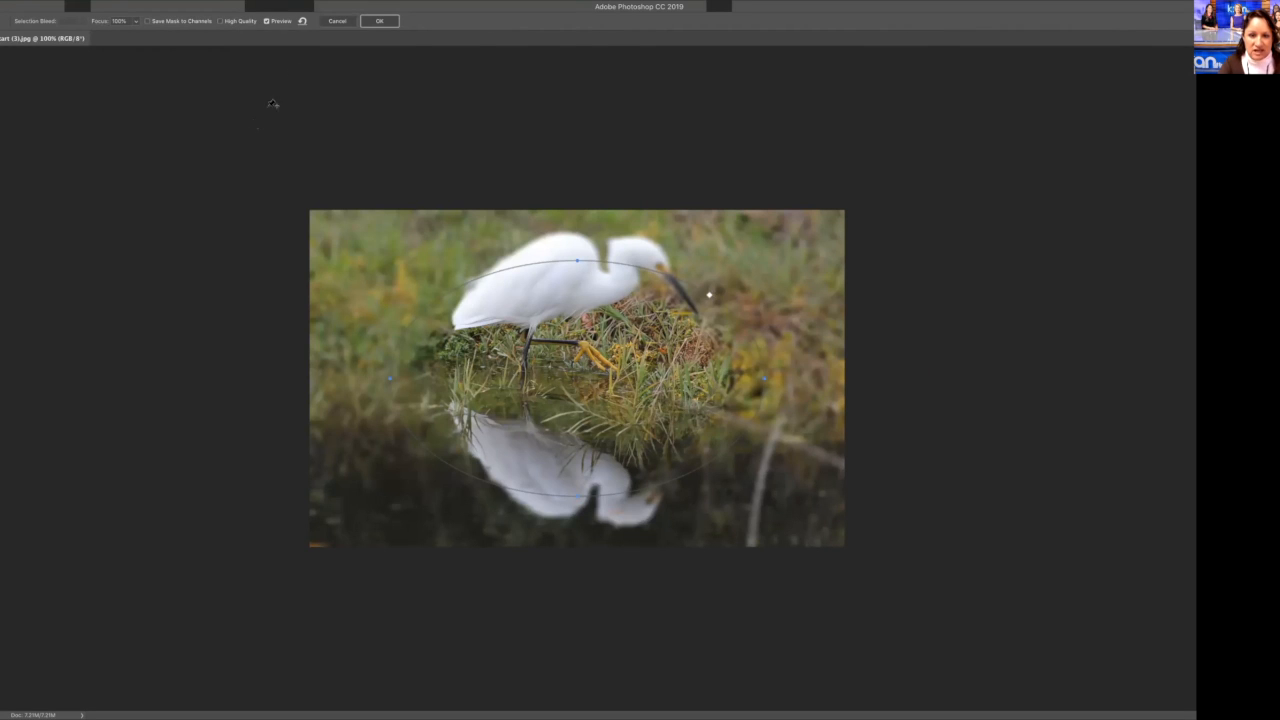
{"action": "mouse_move", "coordinate": [578, 379]}
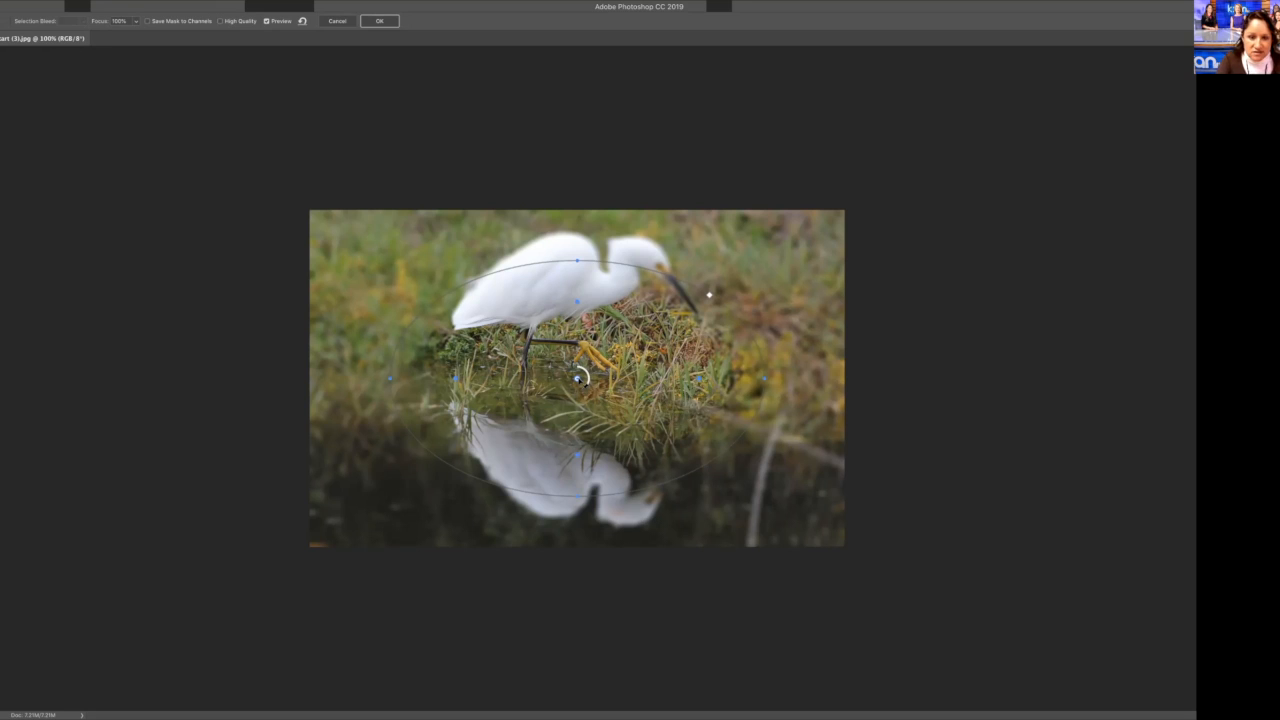
{"action": "left_click_drag", "start_coordinate": [579, 378], "coordinate": [575, 326]}
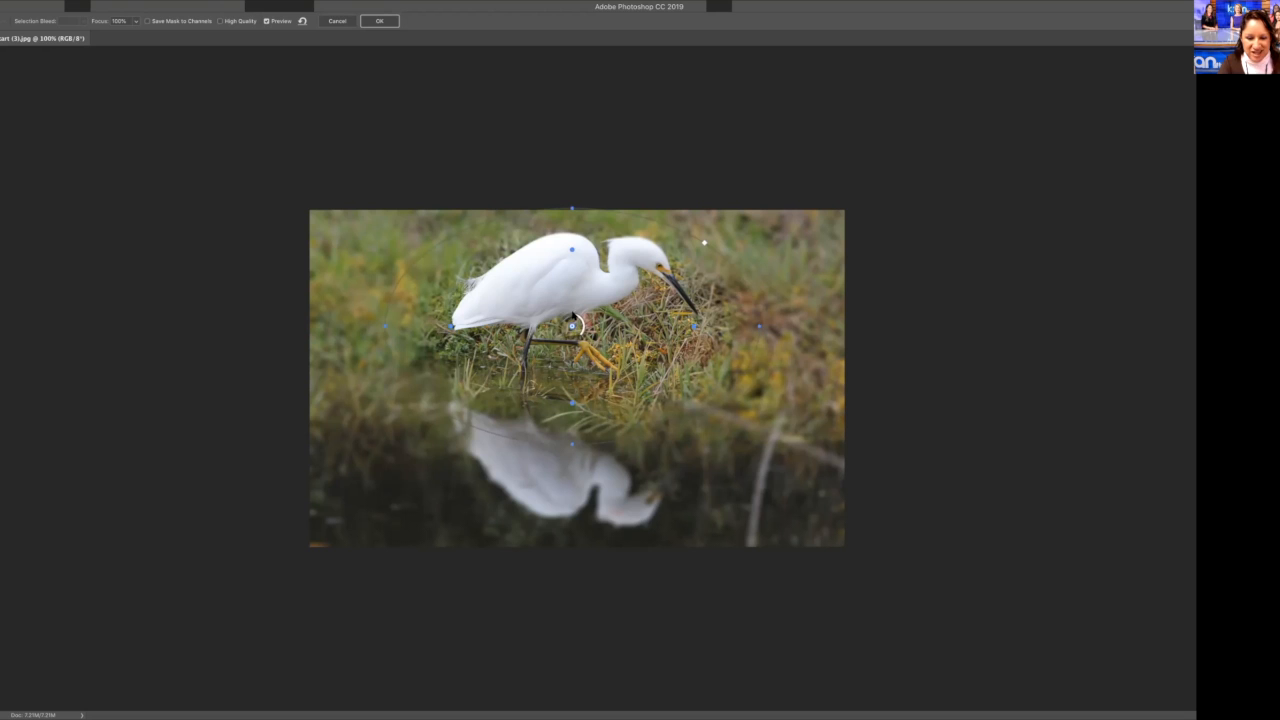
{"action": "left_click_drag", "start_coordinate": [576, 324], "coordinate": [575, 320]}
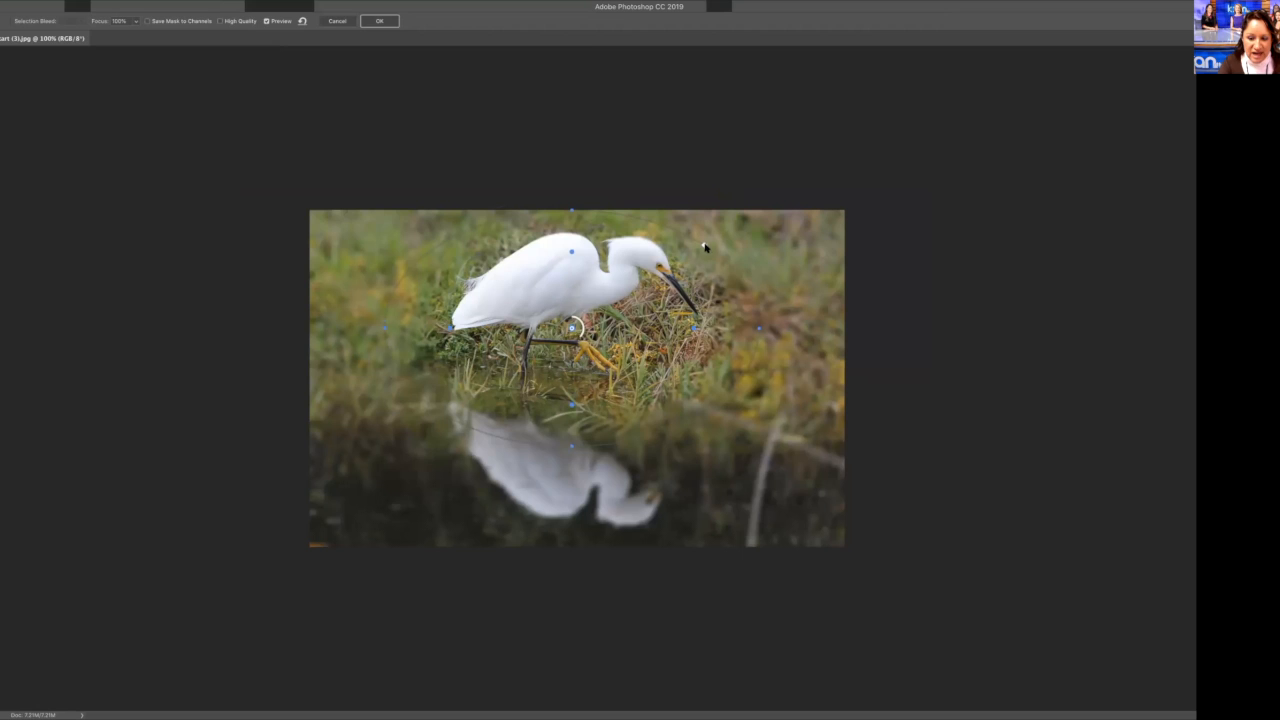
Step: Narrow and slightly tilt the iris blur ellipse so it fits more closely around the egret
{"action": "mouse_move", "coordinate": [706, 245]}
{"action": "left_mouse_down"}
{"action": "mouse_move", "coordinate": [723, 234]}
{"action": "mouse_move", "coordinate": [767, 244]}
{"action": "mouse_move", "coordinate": [714, 266]}
{"action": "mouse_move", "coordinate": [725, 233]}
{"action": "mouse_move", "coordinate": [703, 253]}
{"action": "mouse_move", "coordinate": [719, 240]}
{"action": "left_mouse_up"}
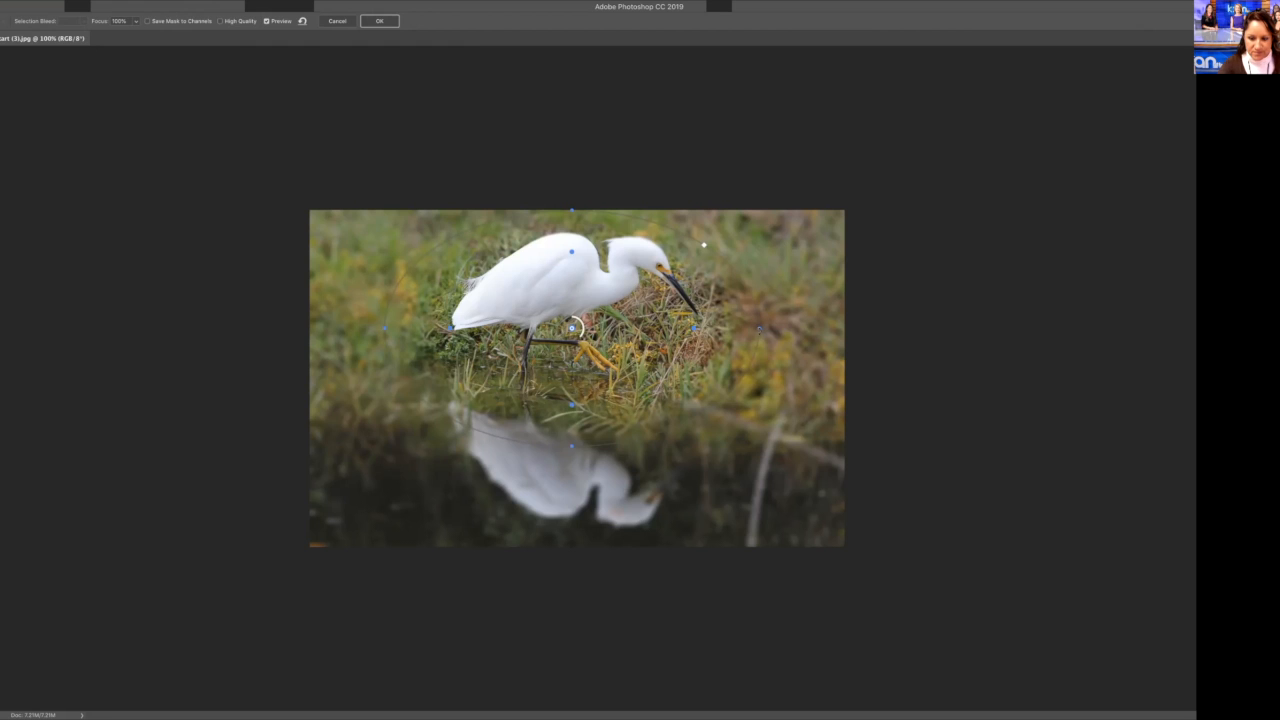
{"action": "left_click_drag", "start_coordinate": [704, 244], "coordinate": [687, 243]}
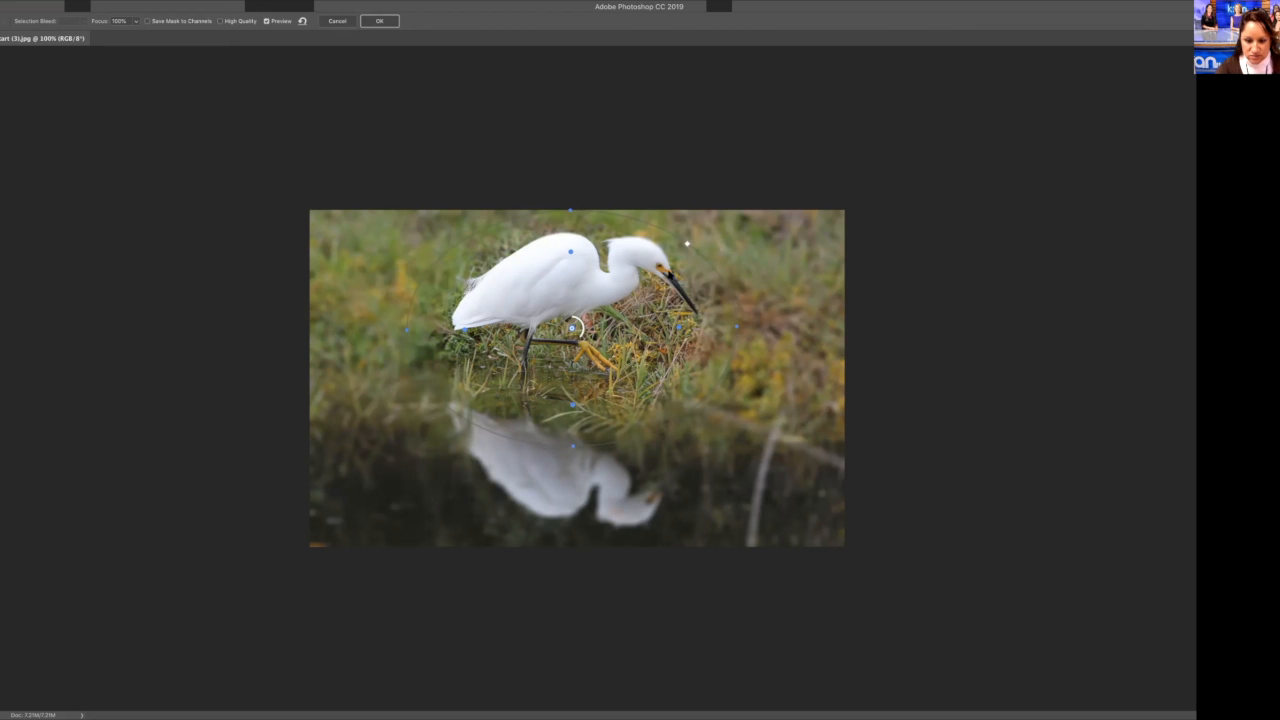
{"action": "left_click_drag", "start_coordinate": [740, 326], "coordinate": [723, 320]}
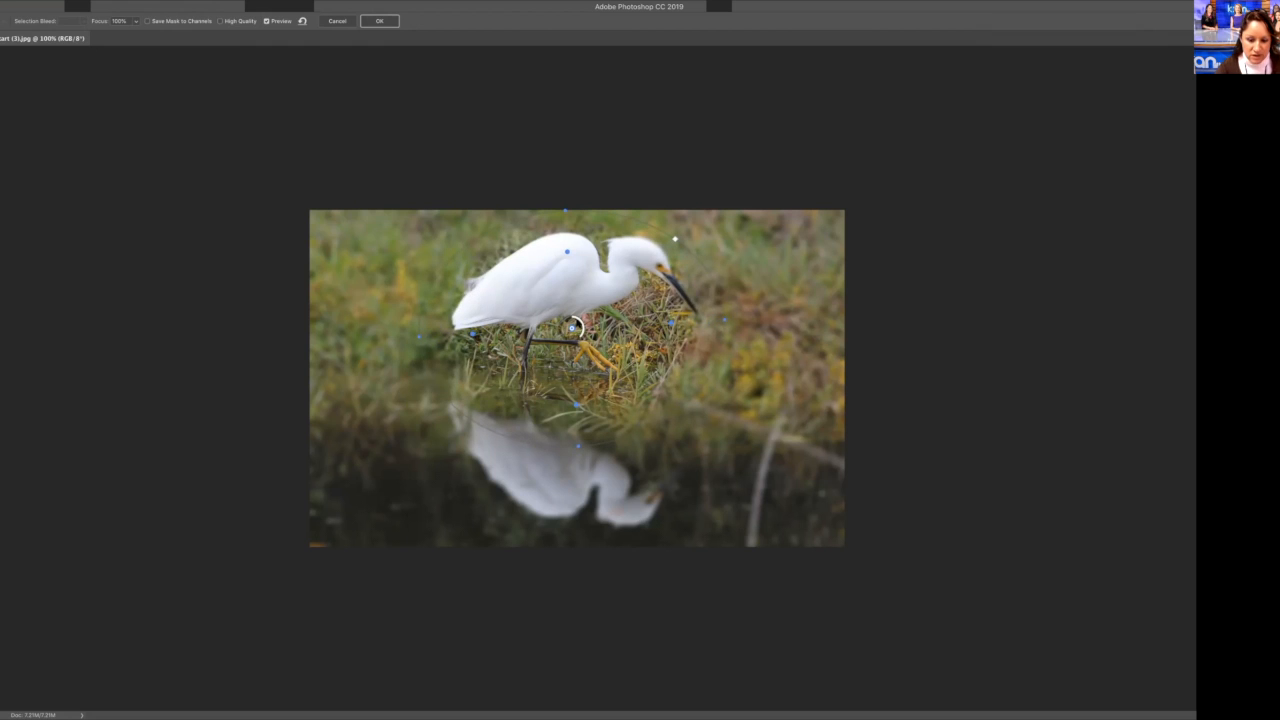
Step: Reduce the iris blur to a subtle amount and apply the filter to the egret photo
{"action": "mouse_move", "coordinate": [578, 324]}
{"action": "left_mouse_down"}
{"action": "mouse_move", "coordinate": [562, 340]}
{"action": "mouse_move", "coordinate": [565, 321]}
{"action": "mouse_move", "coordinate": [583, 340]}
{"action": "mouse_move", "coordinate": [580, 321]}
{"action": "left_mouse_up"}
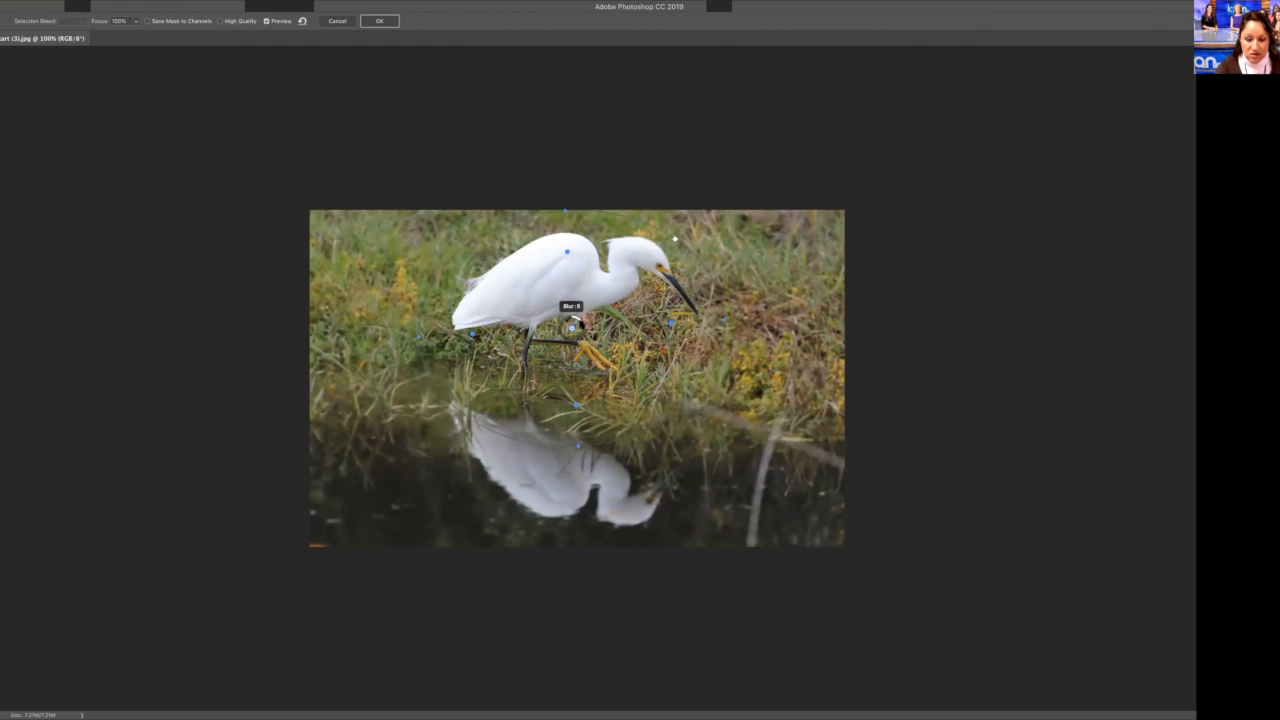
{"action": "left_click_drag", "start_coordinate": [580, 322], "coordinate": [581, 323]}
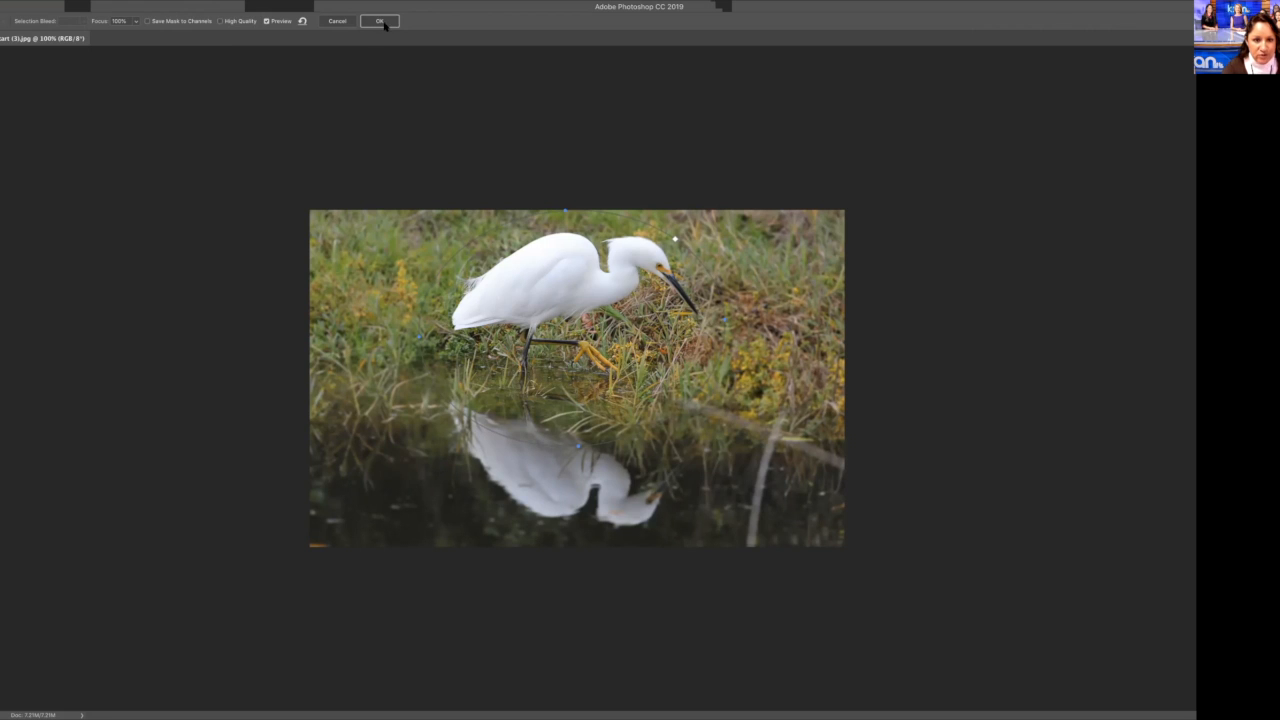
{"action": "left_click", "coordinate": [388, 22]}
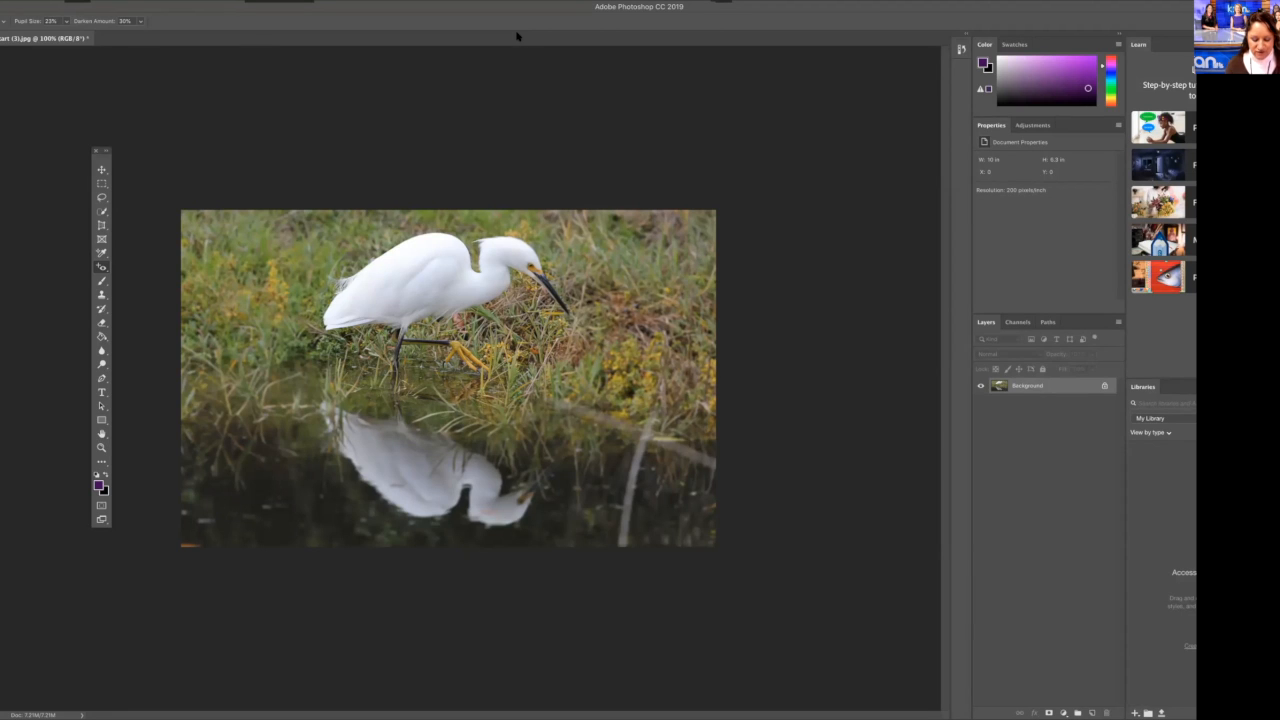
Step: Unlock the Background layer and name the file for saving "Egret_" followed by the person's last name
{"action": "left_click", "coordinate": [1104, 386]}
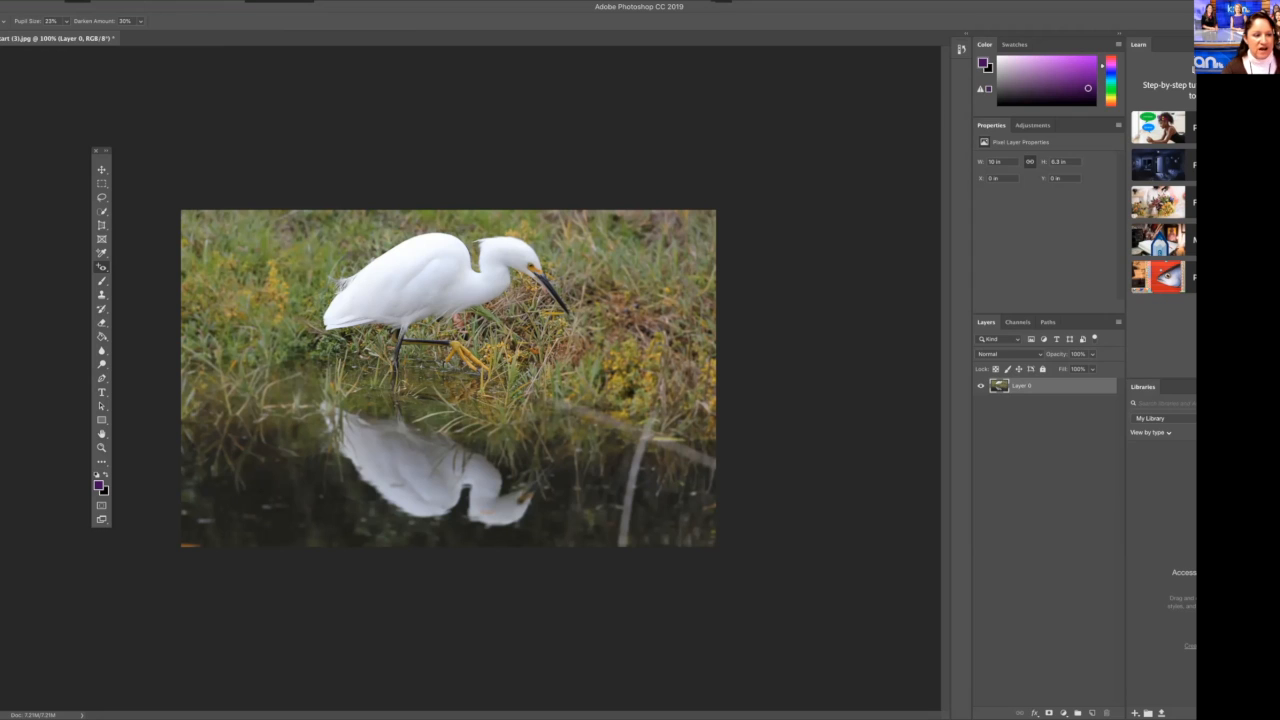
{"action": "left_click", "coordinate": [3, 3]}
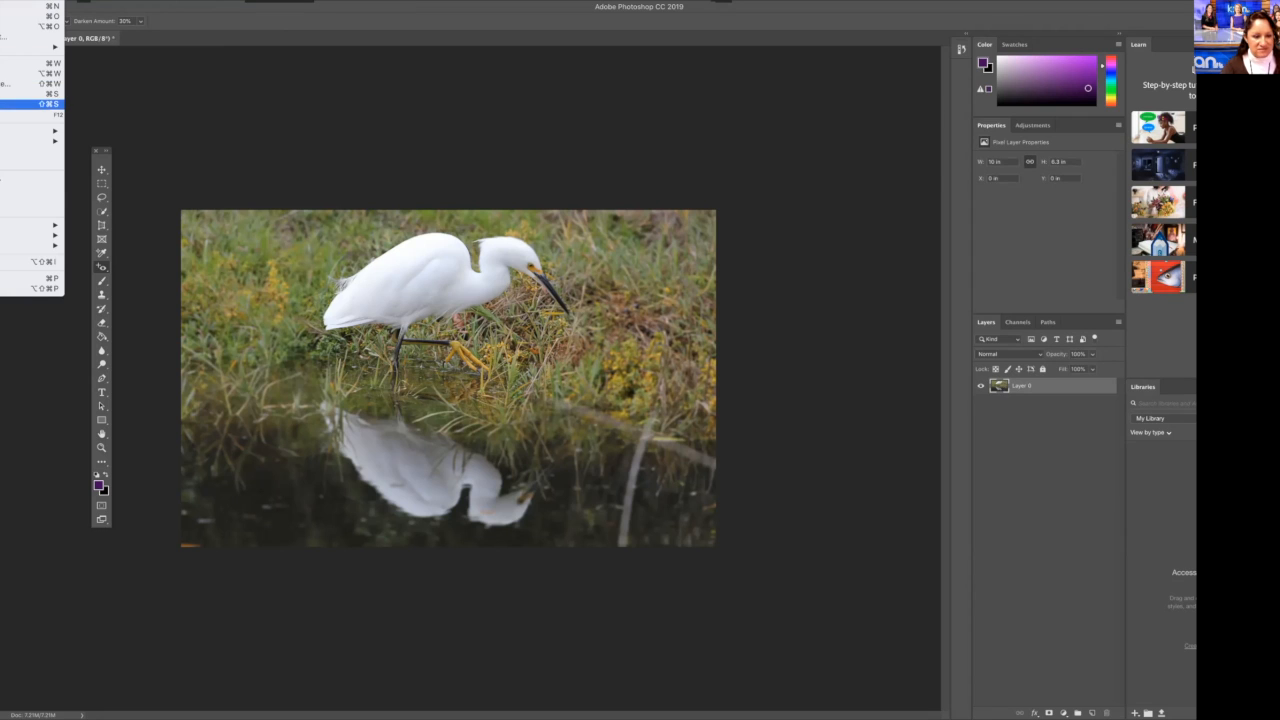
{"action": "left_click", "coordinate": [30, 104]}
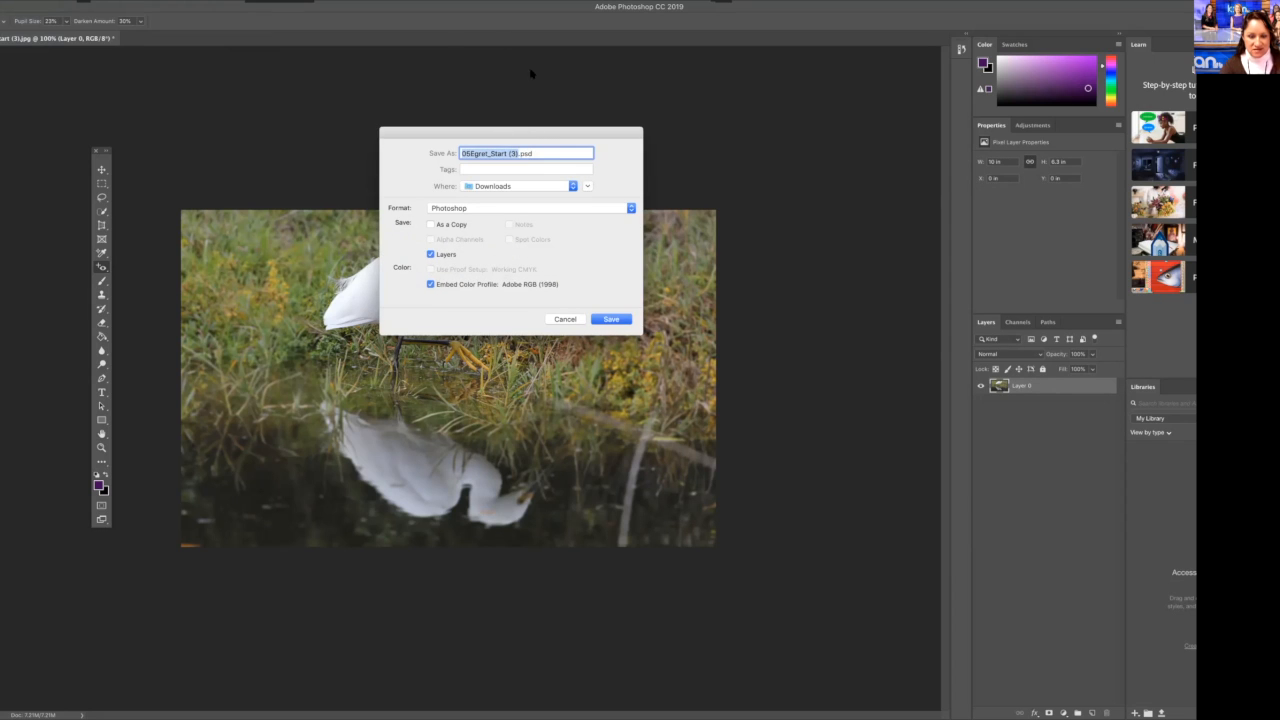
{"action": "left_click", "coordinate": [519, 153]}
{"action": "key", "text": "BackSpace"}
{"action": "key", "text": "BackSpace"}
{"action": "key", "text": "BackSpace"}
{"action": "key", "text": "BackSpace"}
{"action": "key", "text": "BackSpace"}
{"action": "key", "text": "BackSpace"}
{"action": "key", "text": "BackSpace"}
{"action": "key", "text": "BackSpace"}
{"action": "key", "text": "BackSpace"}
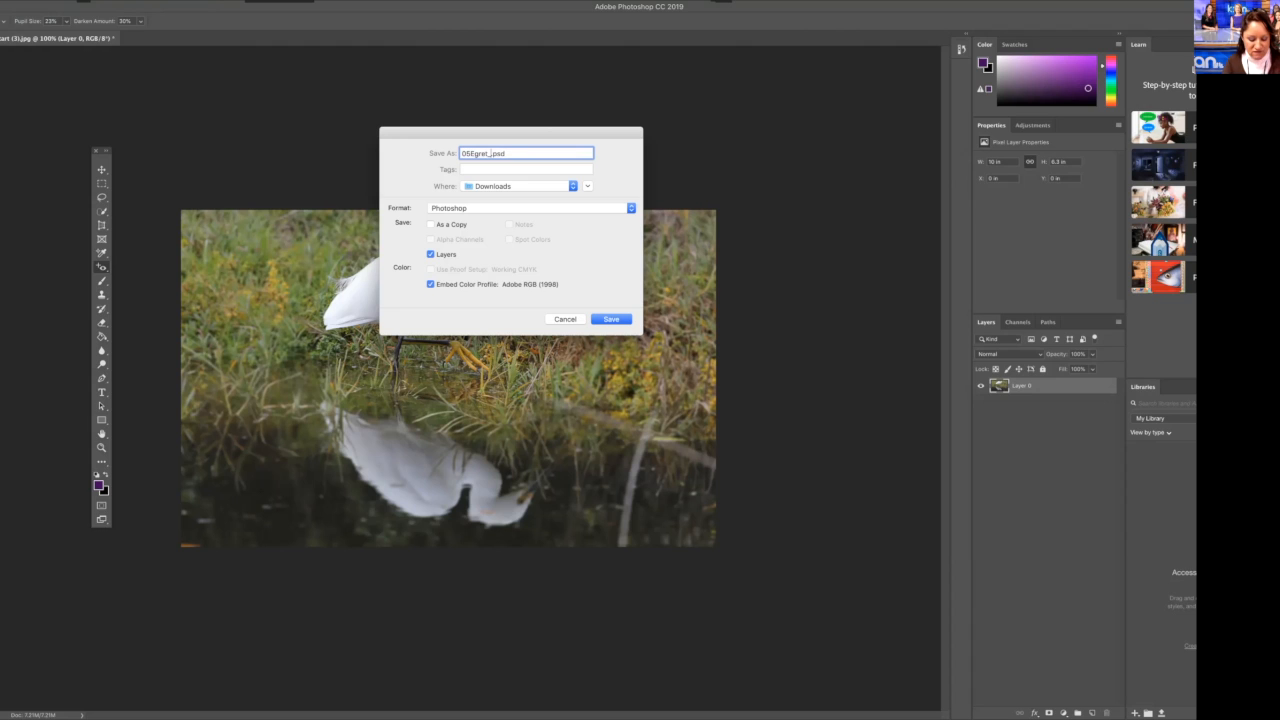
{"action": "type", "text": "Valderrama"}
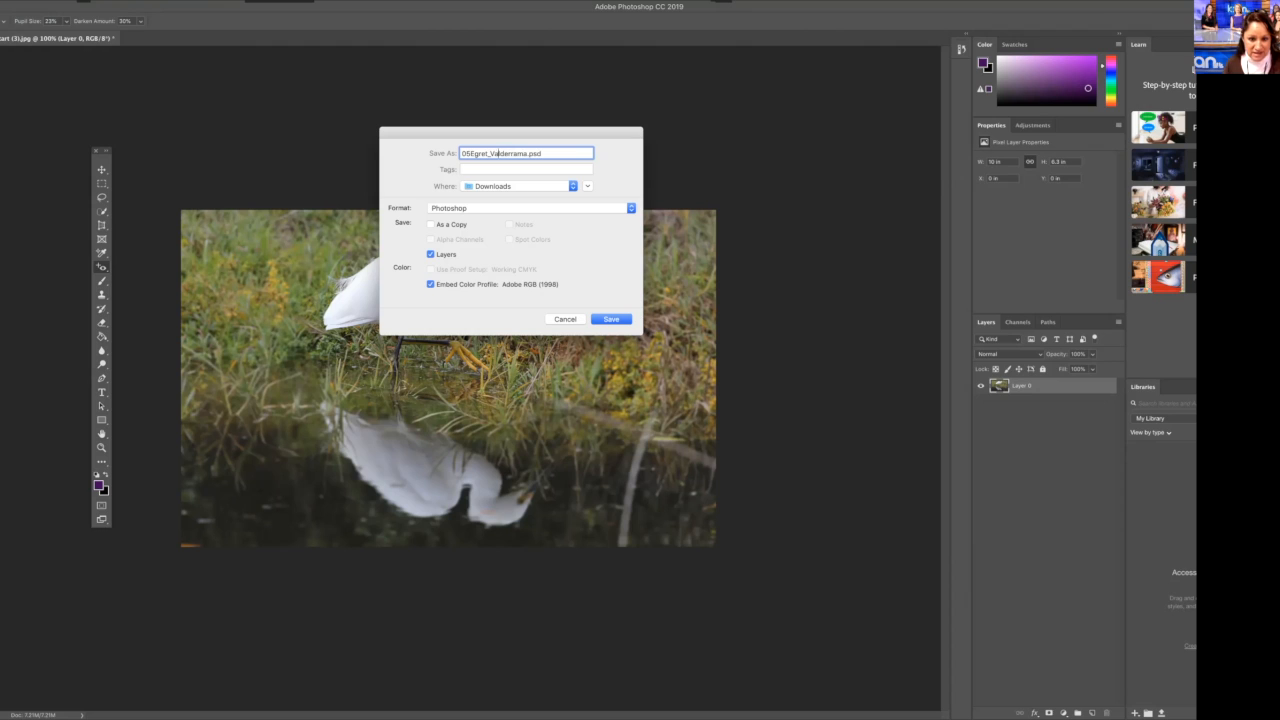
{"action": "key", "text": "BackSpace"}
{"action": "key", "text": "BackSpace"}
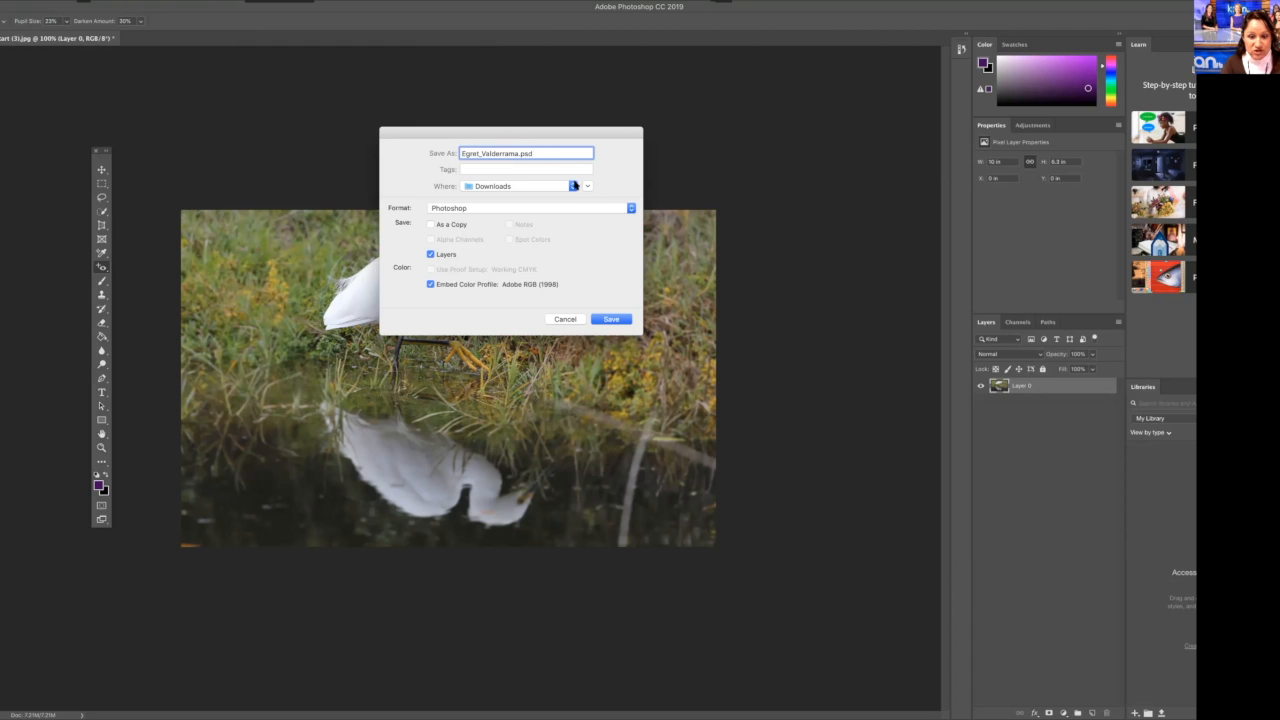
Step: Save the egret image to the Desktop in JPEG format with High quality and Baseline ("Standard") options
{"action": "left_click", "coordinate": [572, 187]}
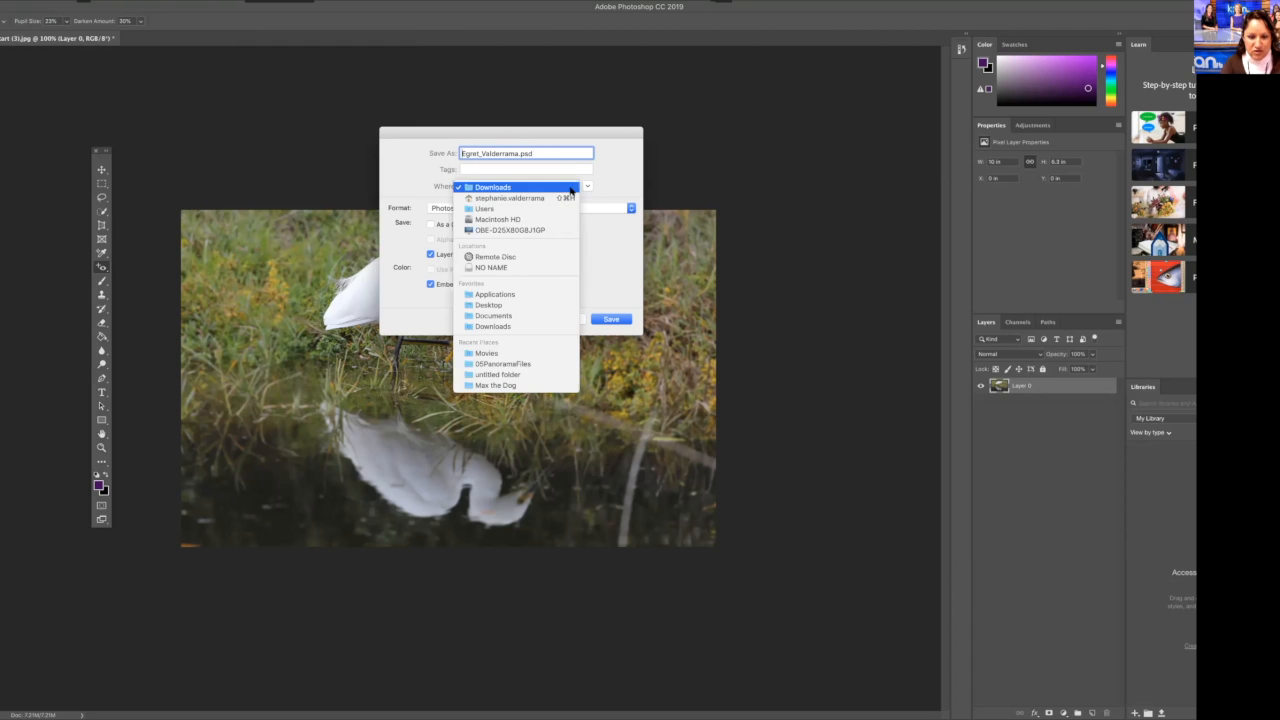
{"action": "left_click", "coordinate": [538, 305]}
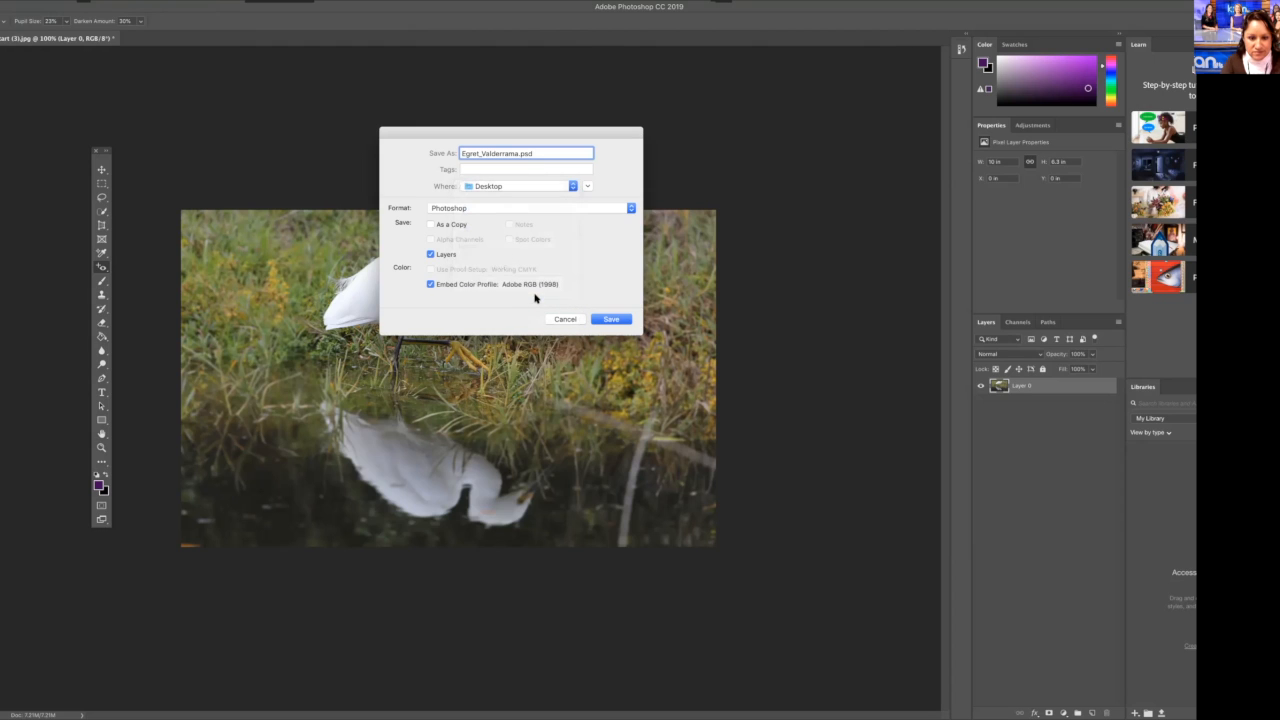
{"action": "left_click", "coordinate": [631, 209]}
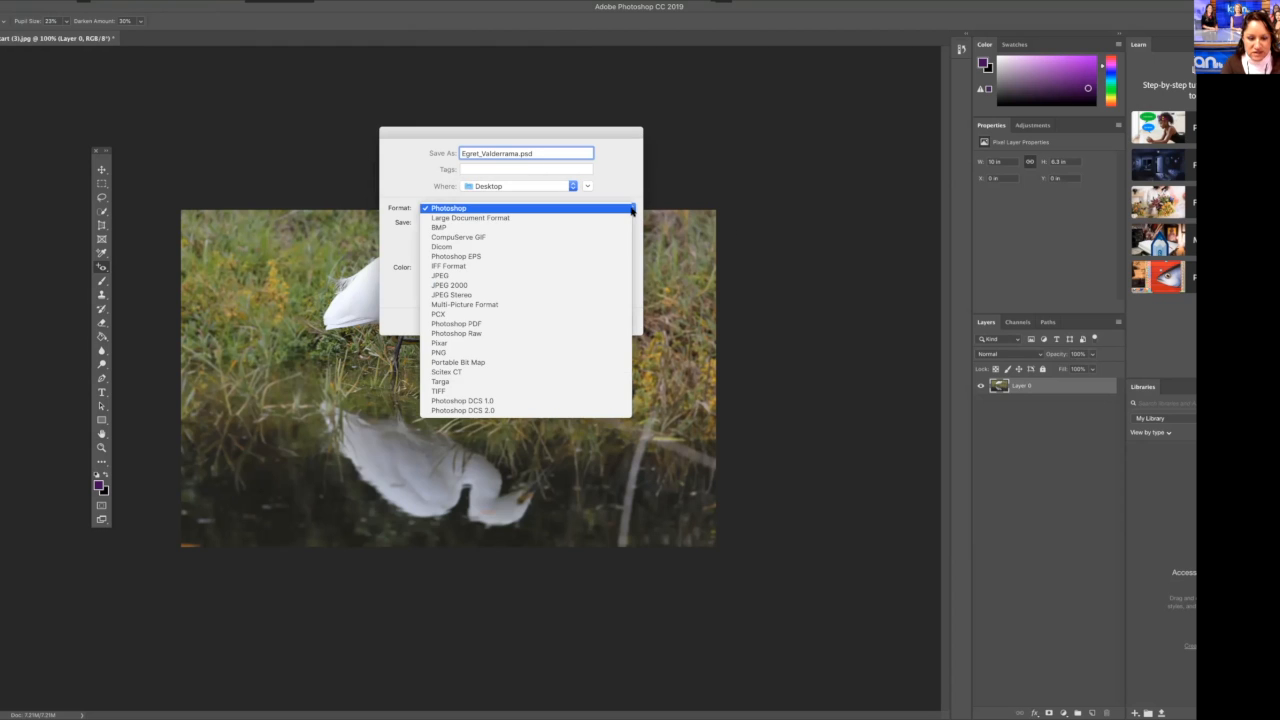
{"action": "left_click", "coordinate": [575, 276]}
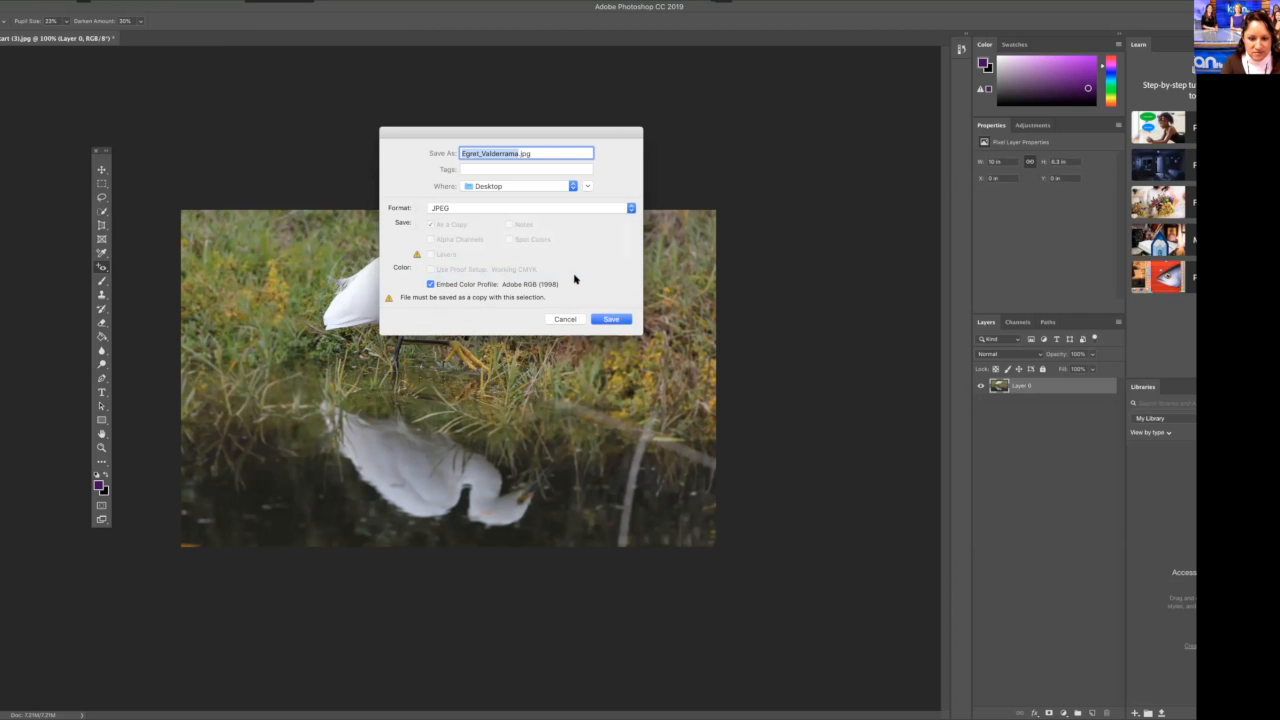
{"action": "left_click", "coordinate": [616, 320]}
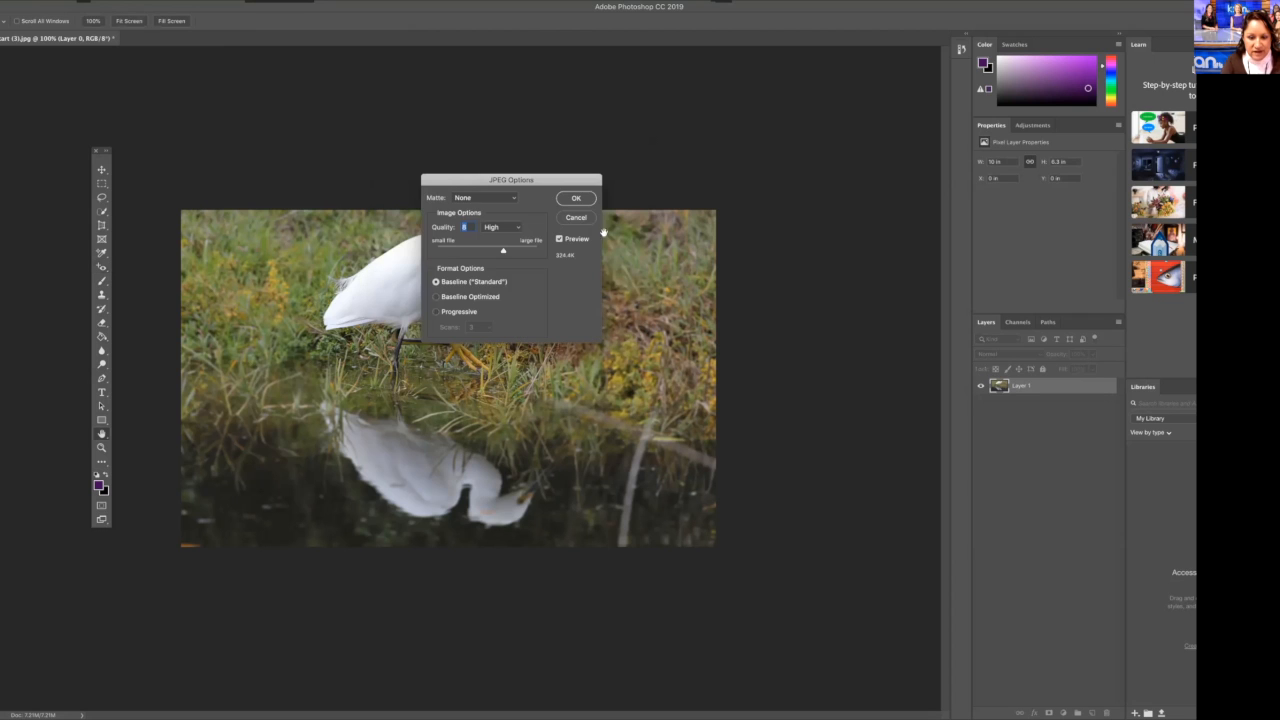
{"action": "left_click", "coordinate": [575, 199]}
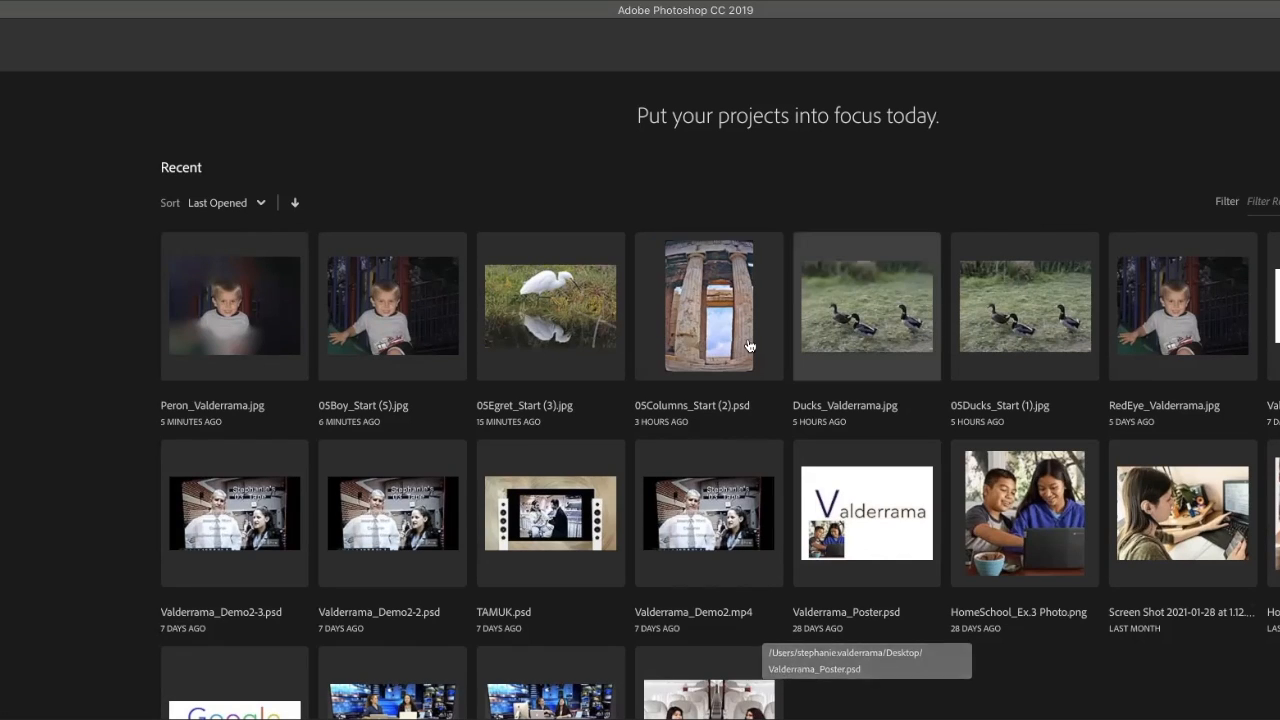
Step: Open the recent photo 05Boy_Start (5).jpg and select the Move tool
{"action": "left_click", "coordinate": [397, 335]}
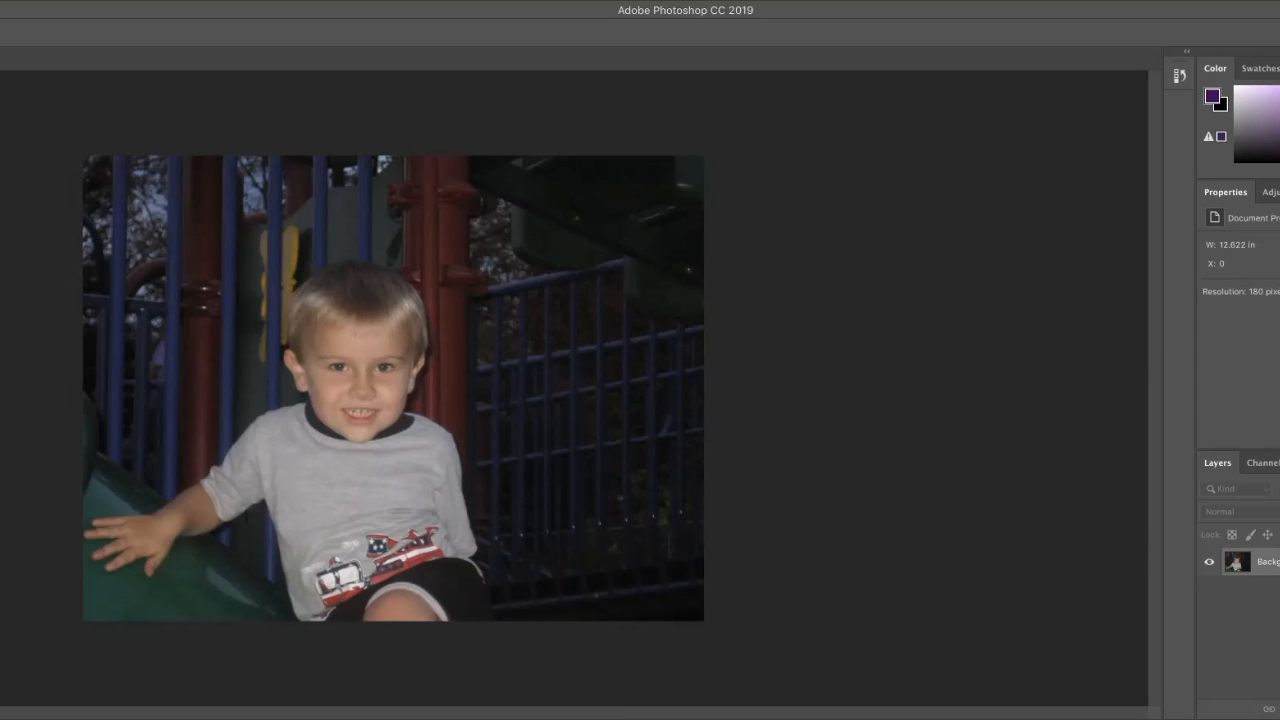
{"action": "key", "text": "v"}
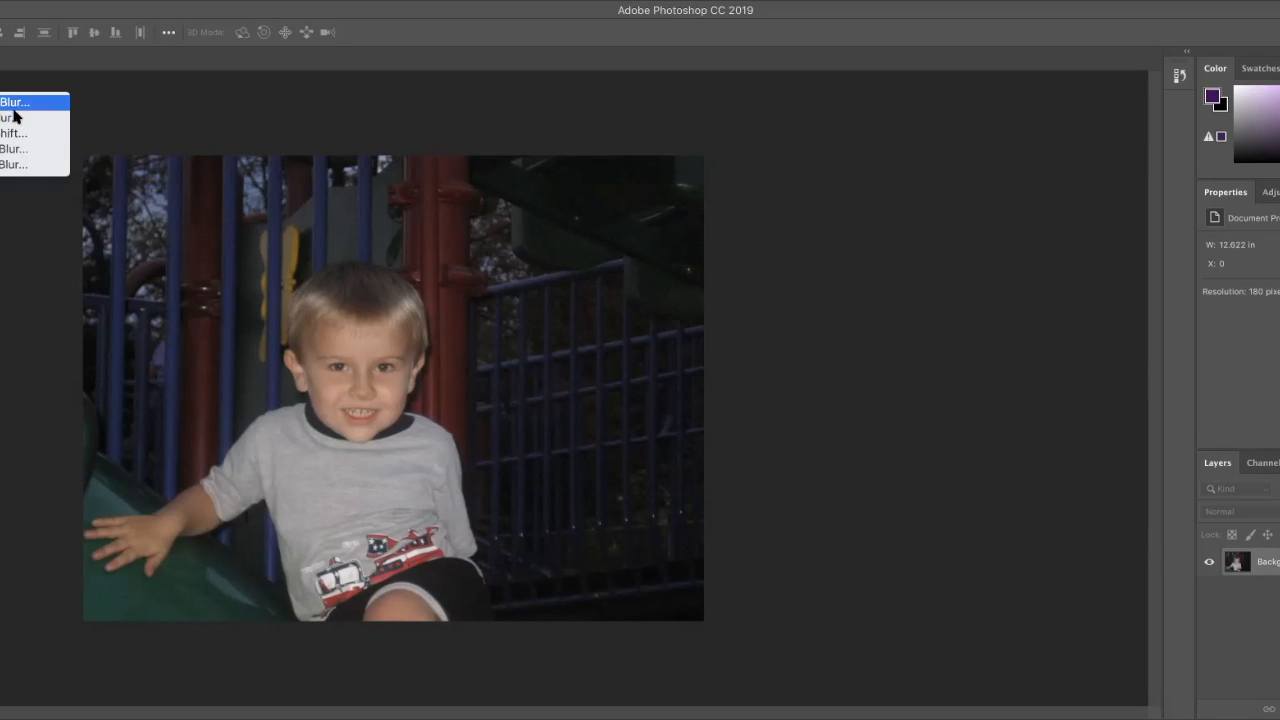
Step: Apply an Iris Blur centred on the boy's face with the blur amount raised to about 449
{"action": "left_click", "coordinate": [18, 118]}
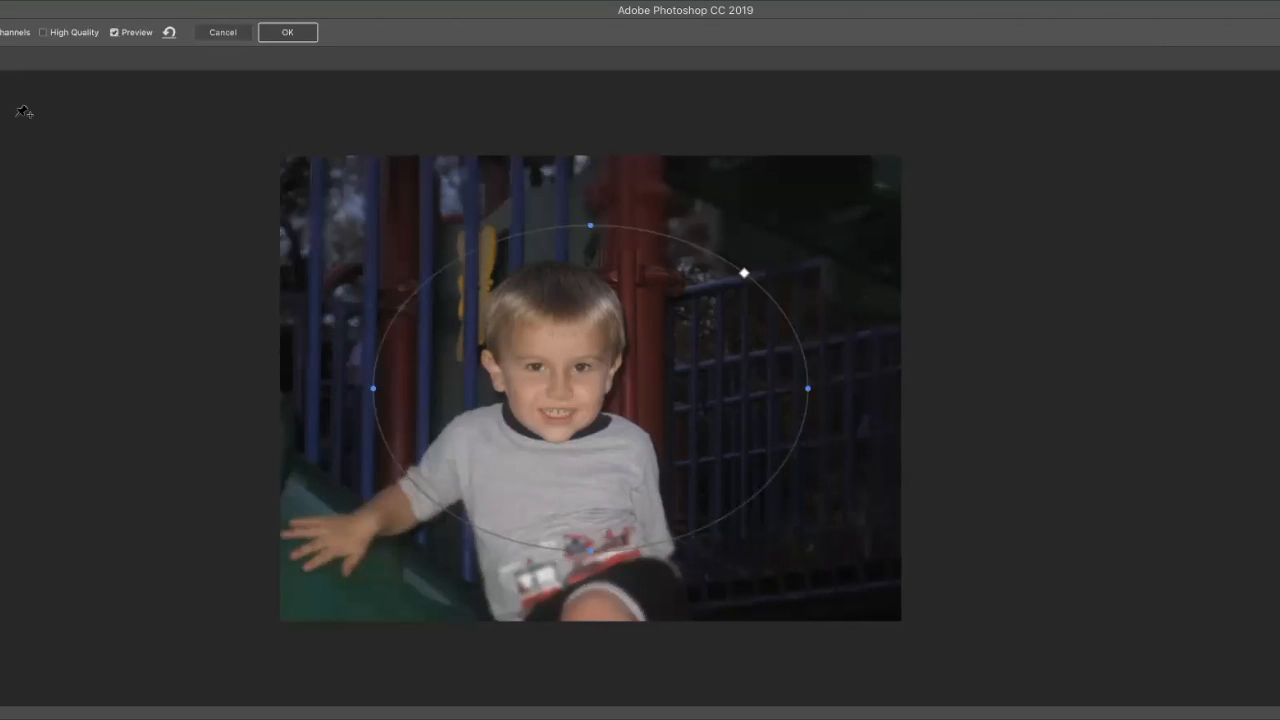
{"action": "mouse_move", "coordinate": [594, 386]}
{"action": "left_click_drag", "start_coordinate": [592, 390], "coordinate": [563, 397]}
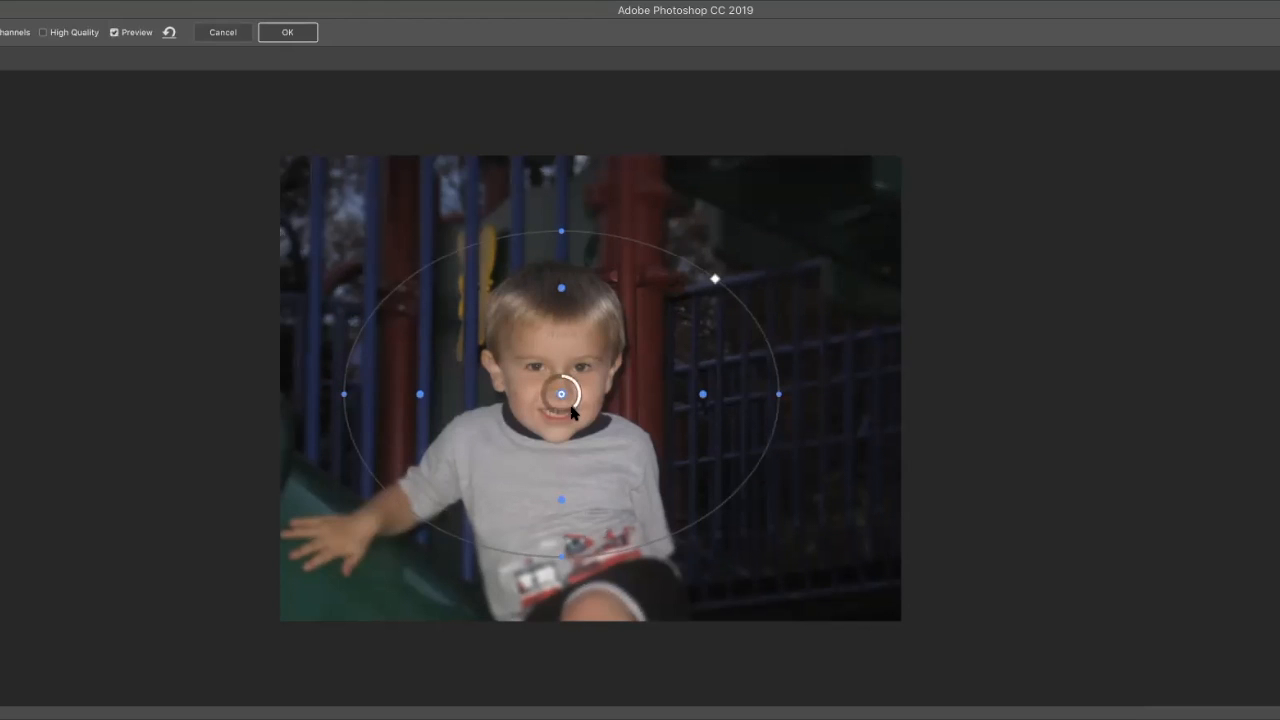
{"action": "left_click_drag", "start_coordinate": [572, 405], "coordinate": [560, 378]}
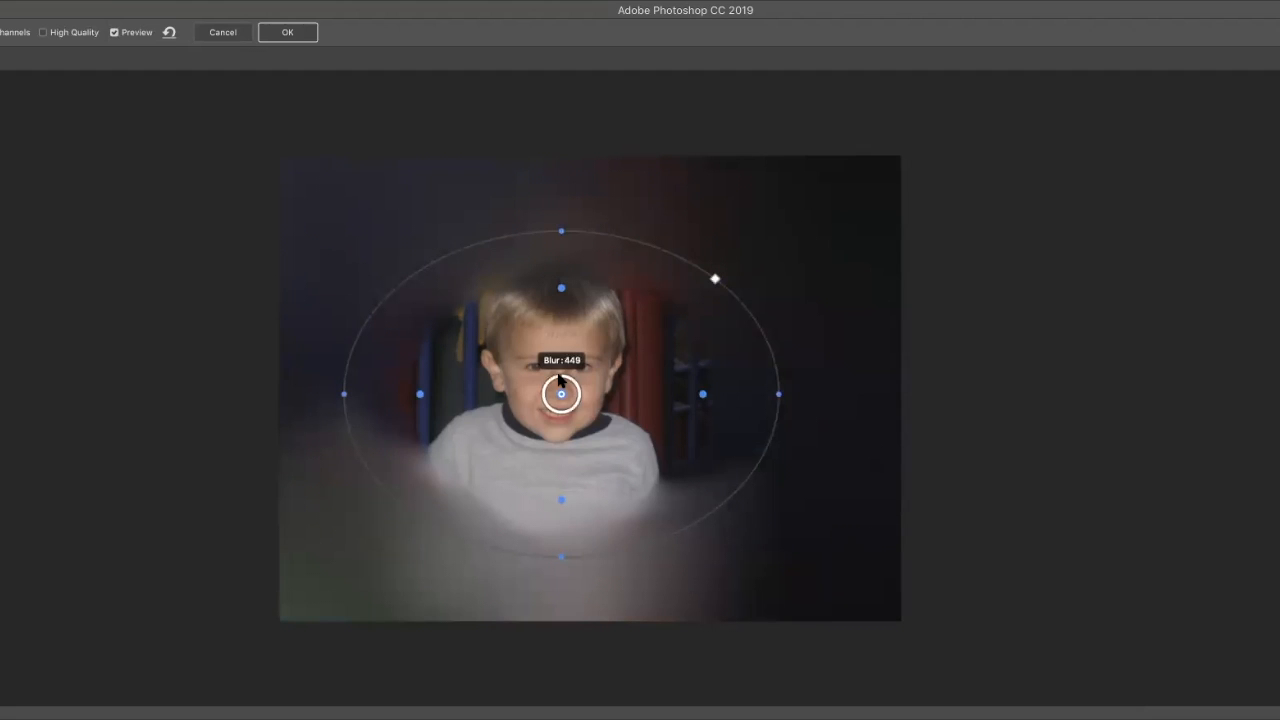
{"action": "left_click_drag", "start_coordinate": [560, 379], "coordinate": [561, 380]}
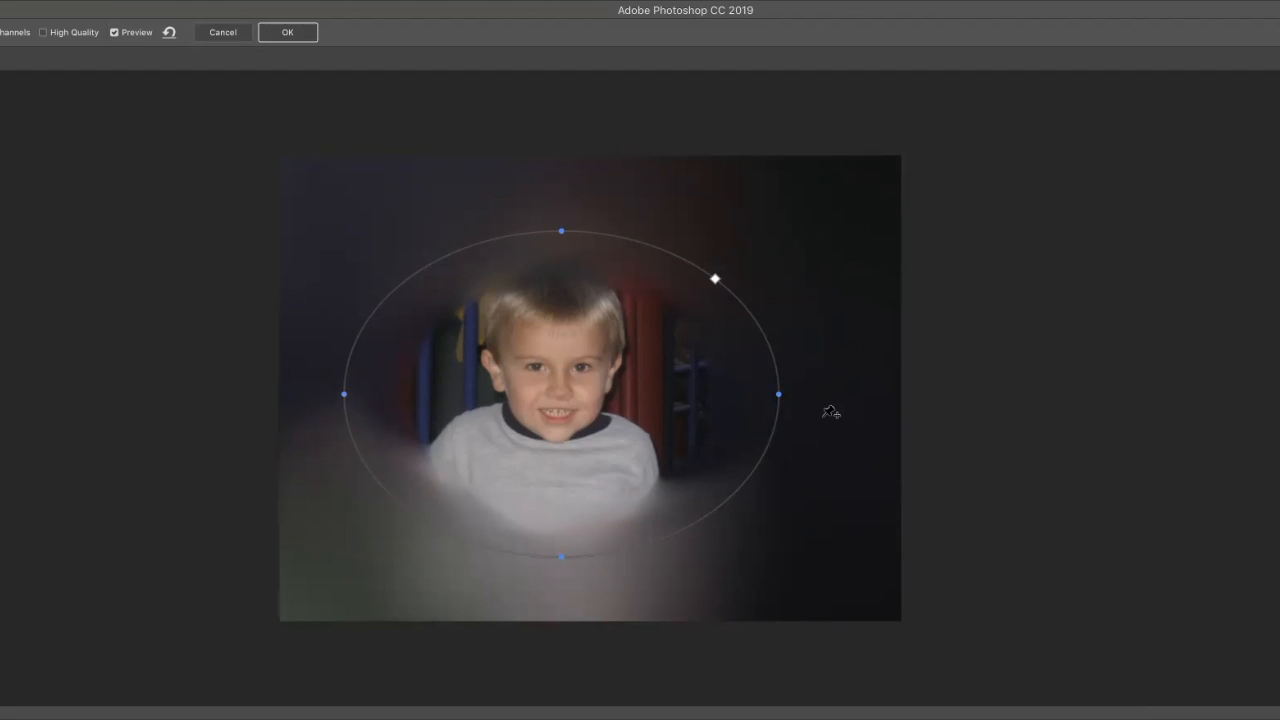
{"action": "left_click", "coordinate": [281, 34]}
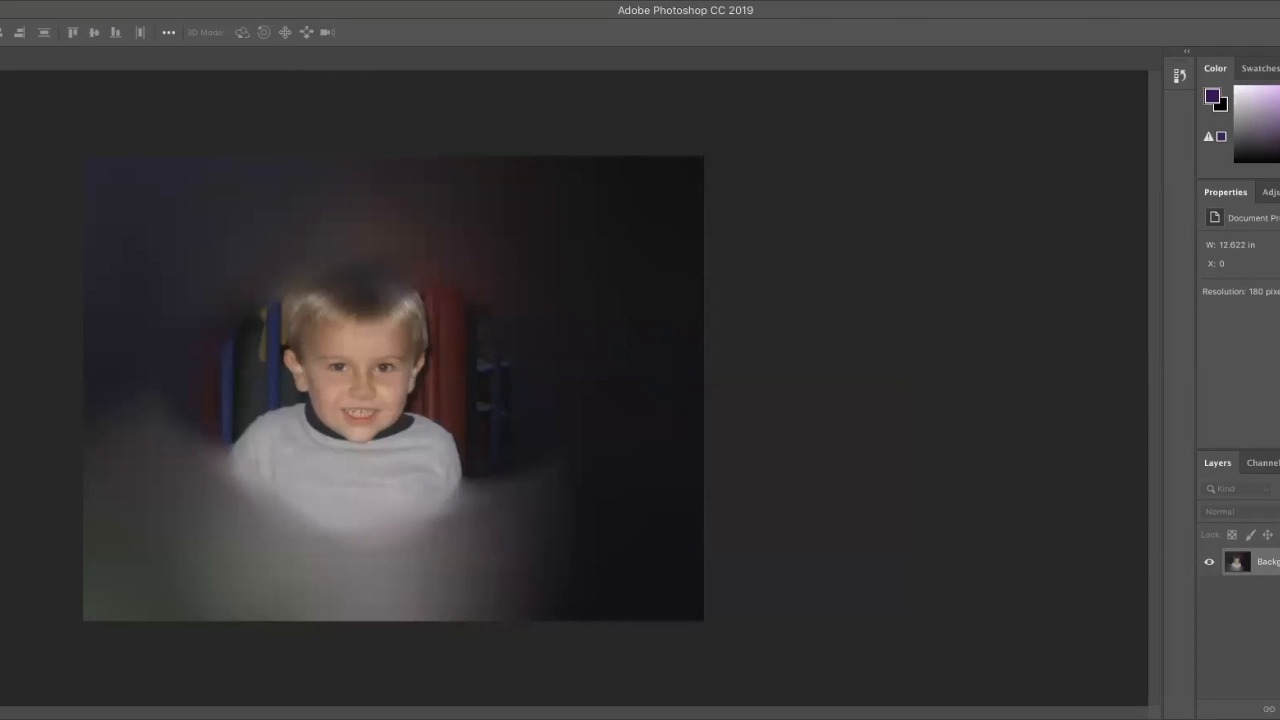
Step: Start saving the blurred boy image under a new file name, "Boy_" followed by the person's last name
{"action": "key", "text": "super+shift+s"}
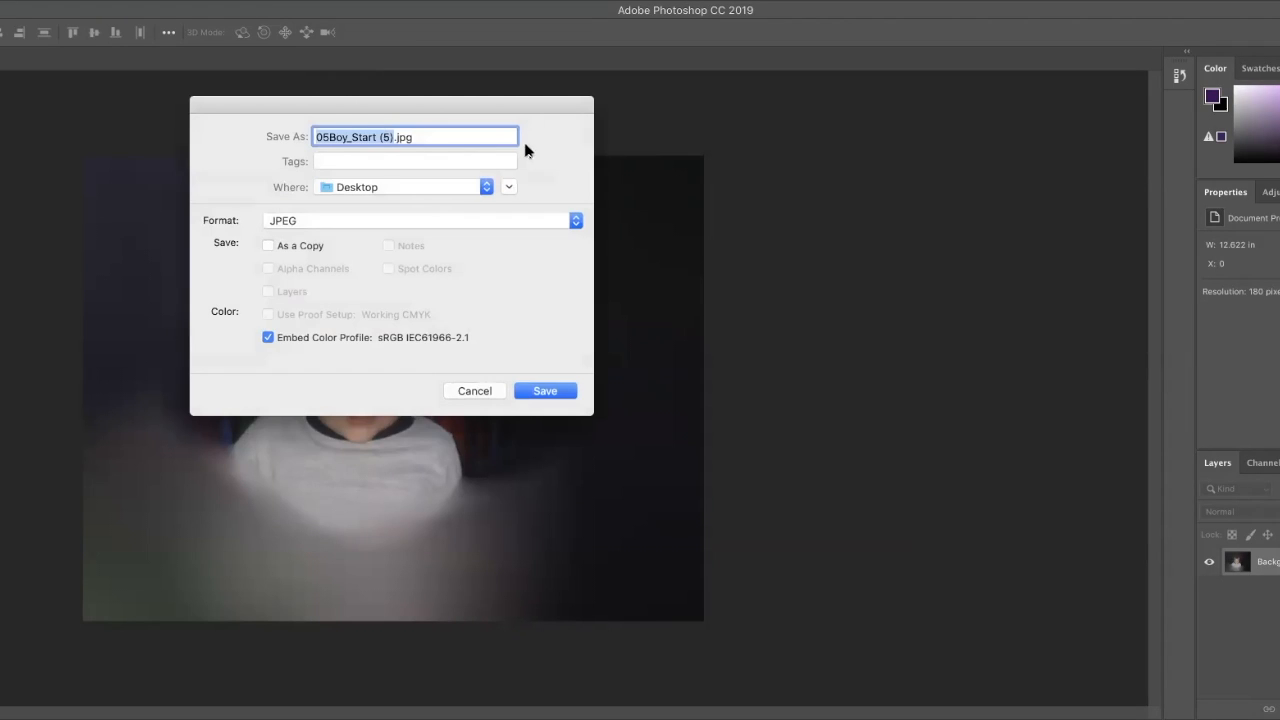
{"action": "left_click", "coordinate": [388, 137]}
{"action": "key", "text": "BackSpace"}
{"action": "key", "text": "BackSpace"}
{"action": "key", "text": "BackSpace"}
{"action": "key", "text": "BackSpace"}
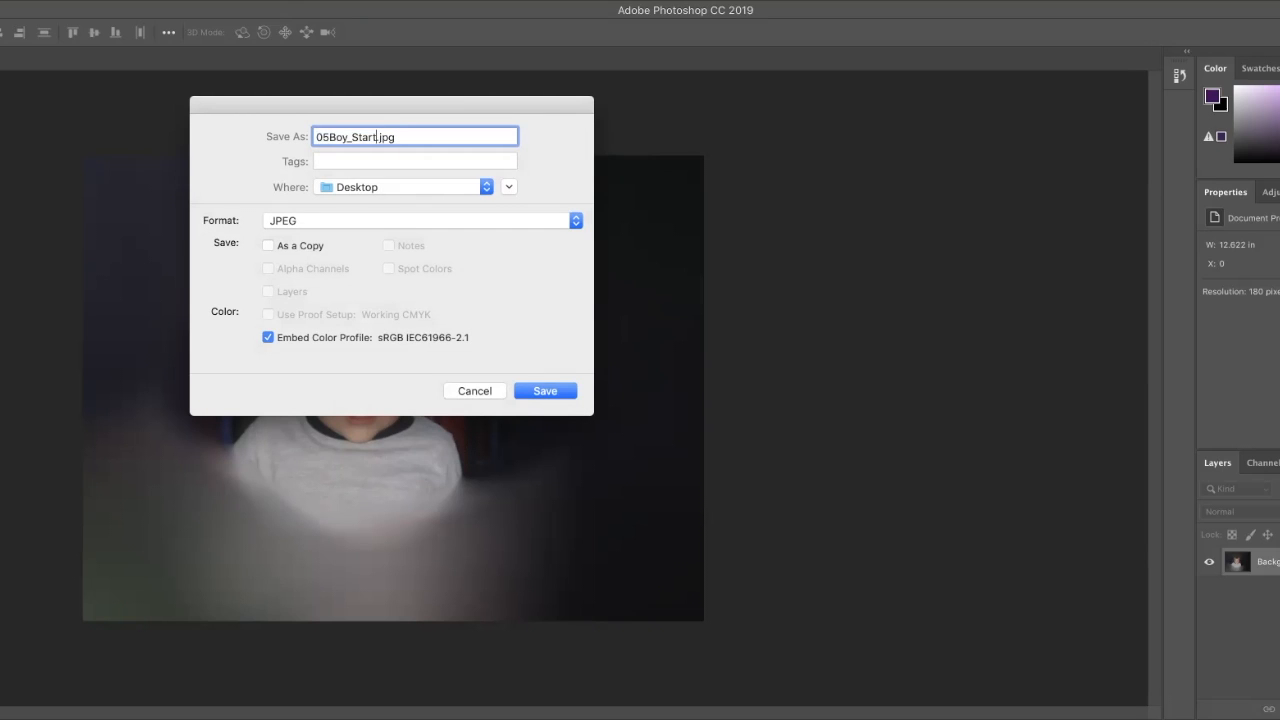
{"action": "key", "text": "BackSpace"}
{"action": "key", "text": "BackSpace"}
{"action": "key", "text": "BackSpace"}
{"action": "key", "text": "BackSpace"}
{"action": "key", "text": "BackSpace"}
{"action": "type", "text": "Valderrama"}
{"action": "left_click", "coordinate": [331, 137]}
{"action": "key", "text": "BackSpace"}
{"action": "key", "text": "BackSpace"}
Step: Save the boy image to the Desktop in JPEG format with quality 8 (High) and Baseline ("Standard") options
{"action": "left_click", "coordinate": [485, 189]}
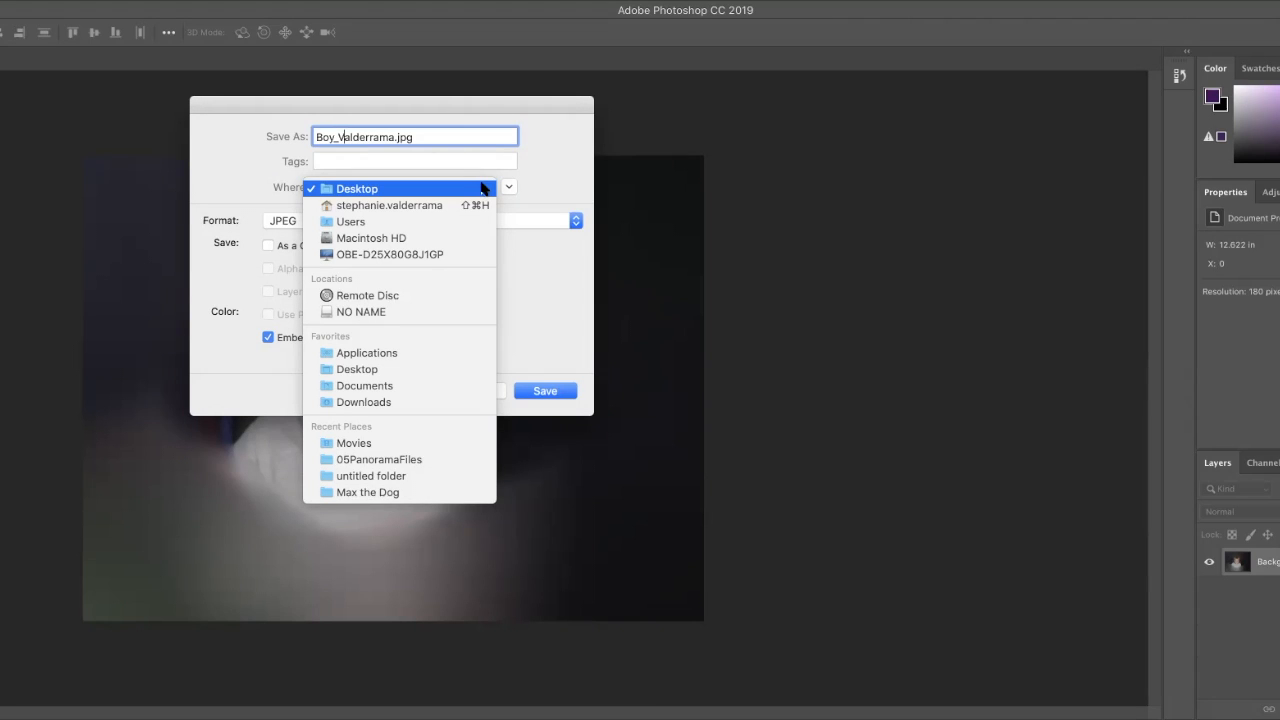
{"action": "left_click", "coordinate": [442, 189]}
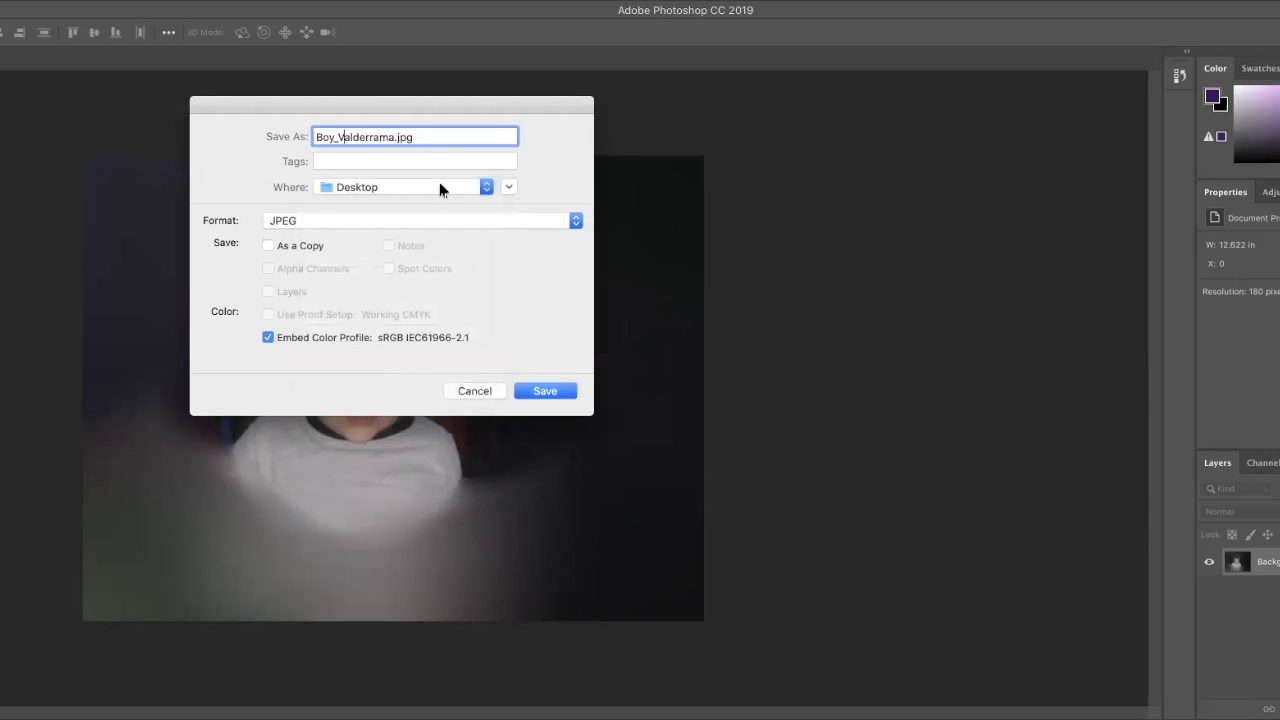
{"action": "left_click", "coordinate": [573, 221]}
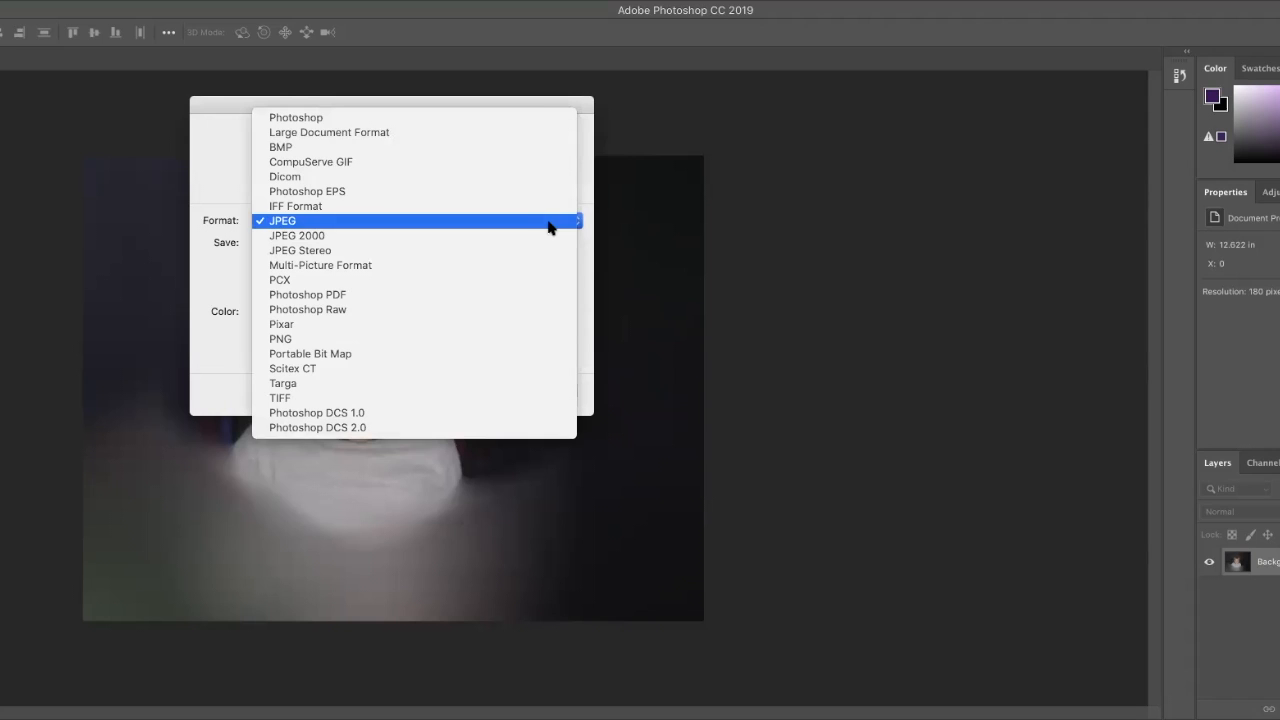
{"action": "left_click", "coordinate": [549, 221]}
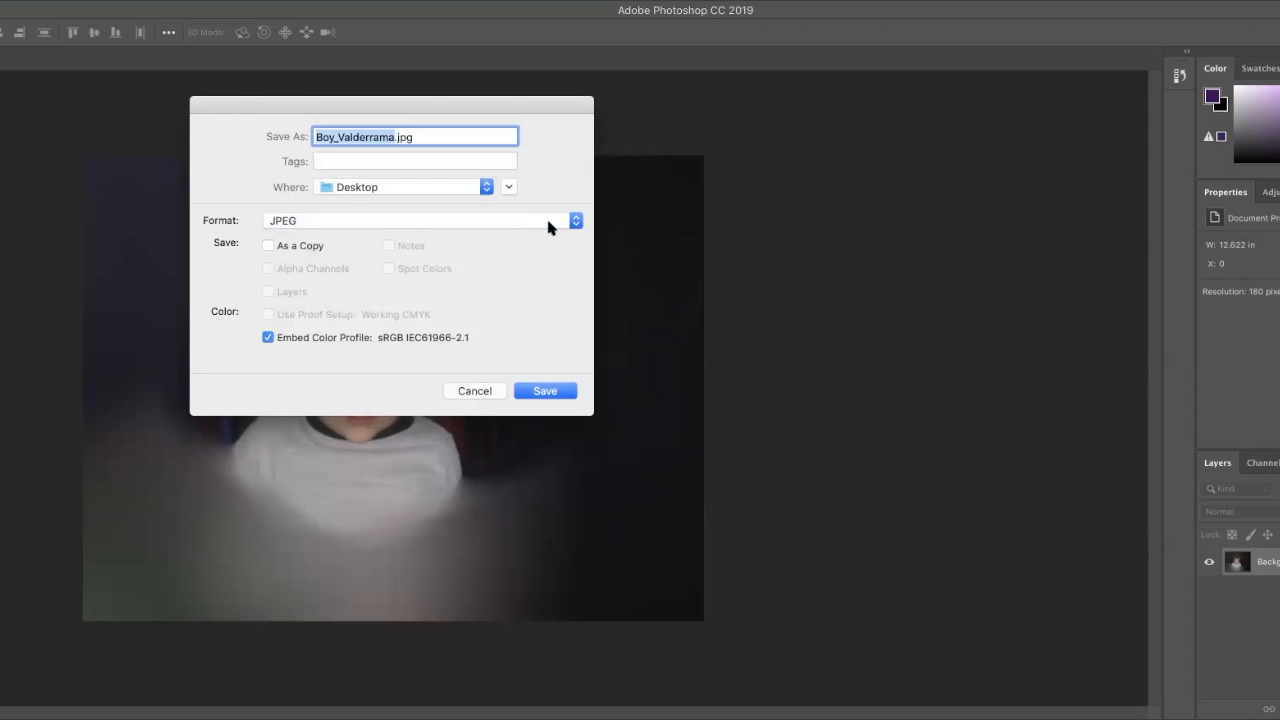
{"action": "left_click", "coordinate": [551, 392]}
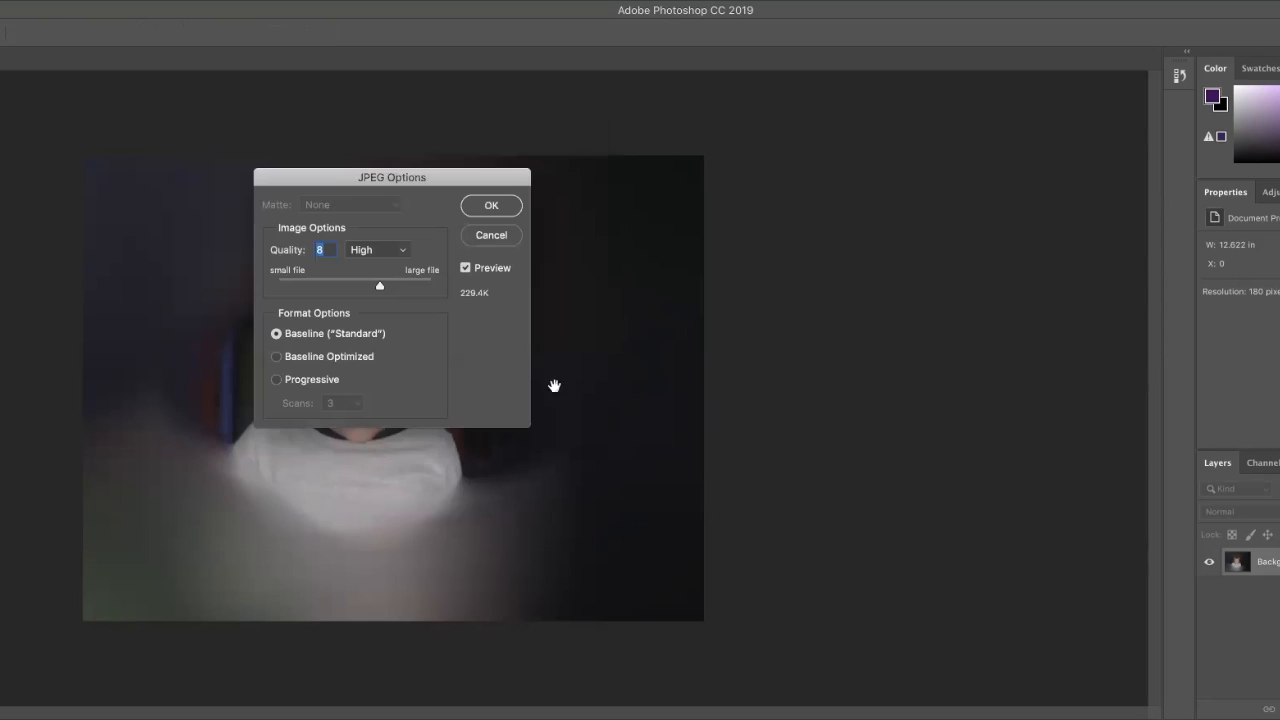
{"action": "left_click", "coordinate": [492, 206]}
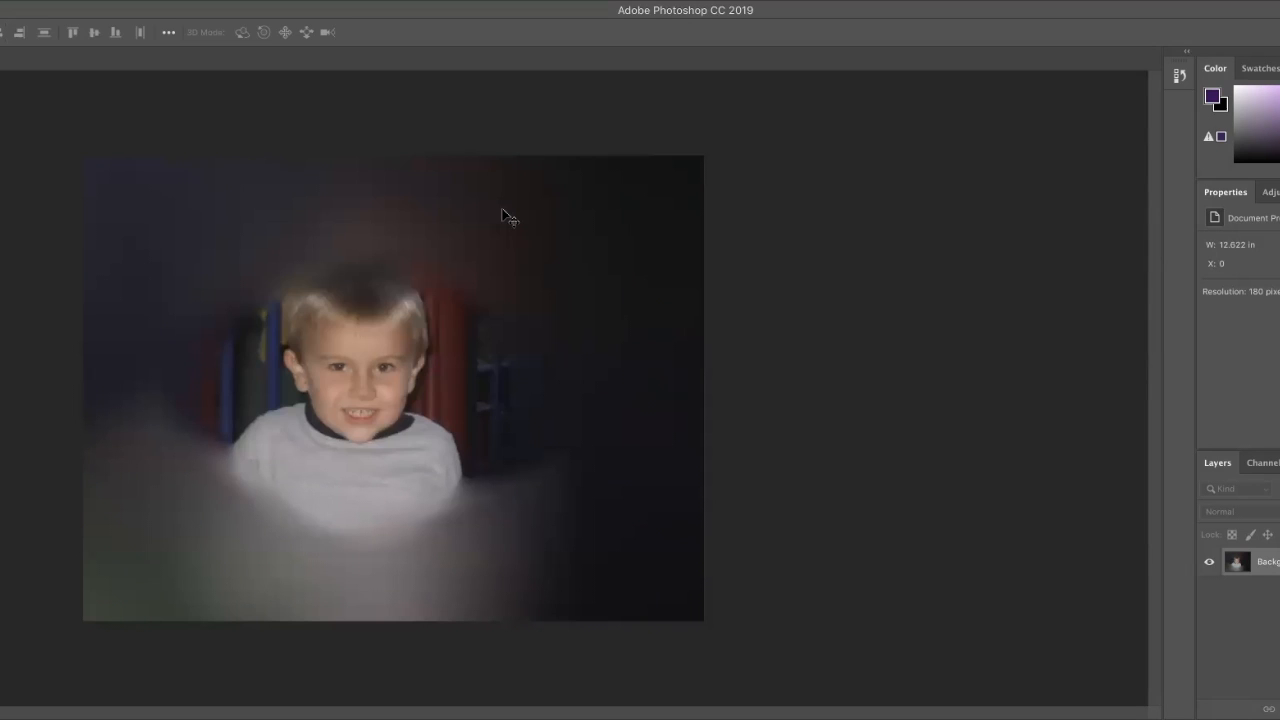